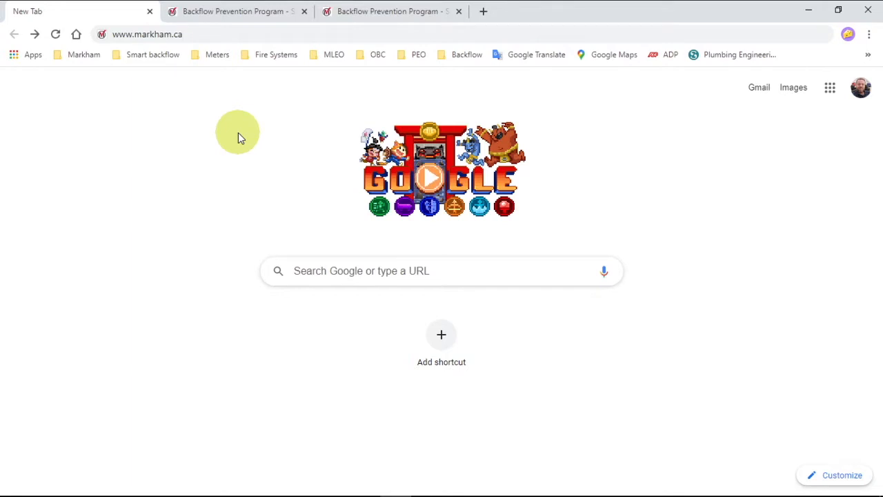
pyautogui.click(161, 36)
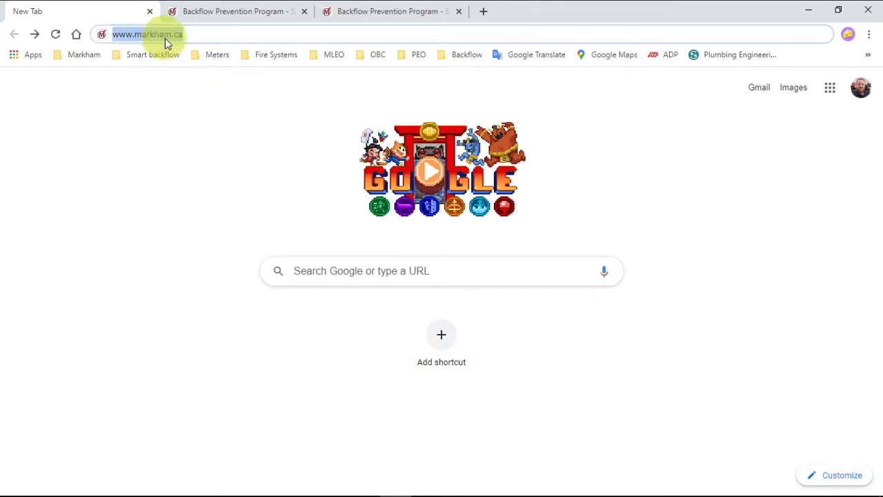
pyautogui.press('Return')
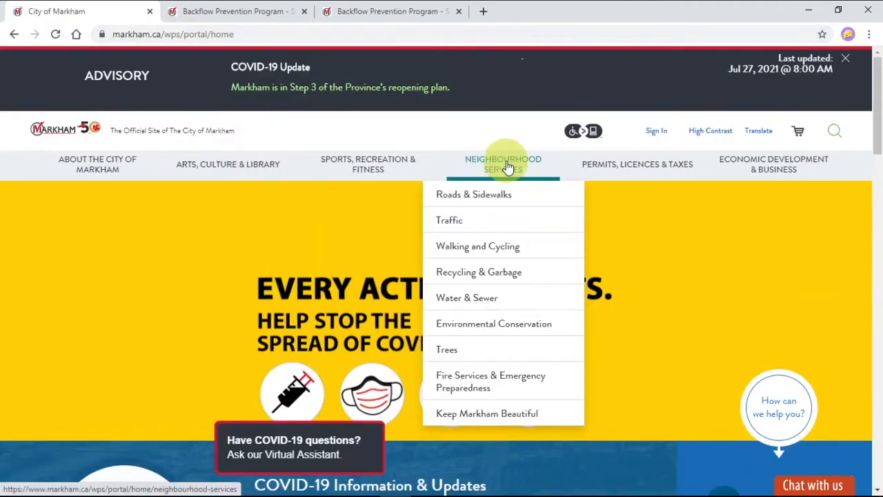
pyautogui.click(507, 164)
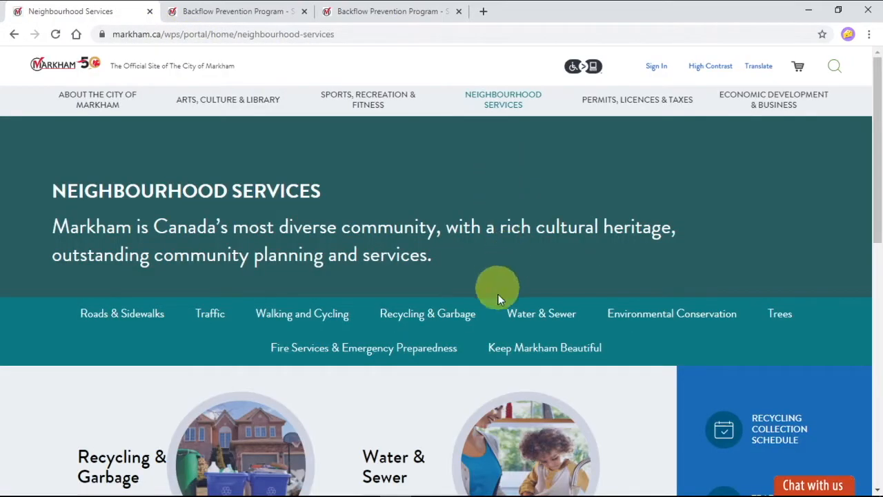
pyautogui.click(537, 314)
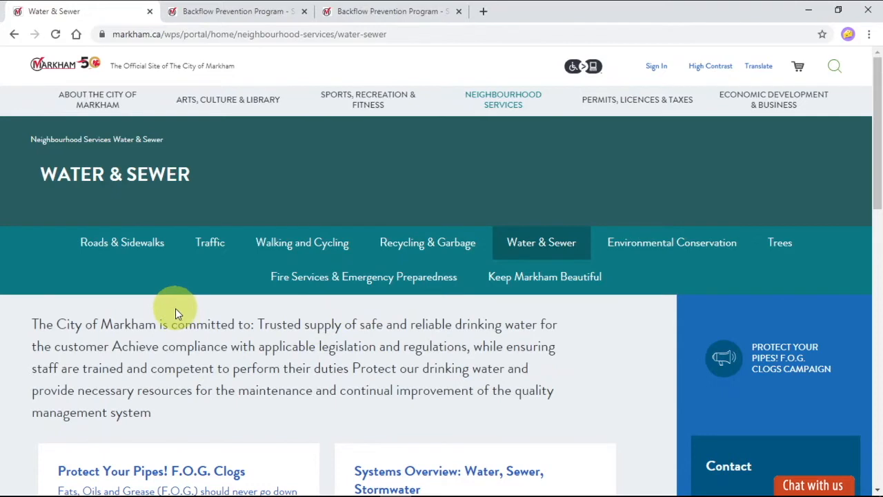
pyautogui.scroll(-1, 175, 308)
pyautogui.scroll(-5, 175, 307)
pyautogui.click(169, 247)
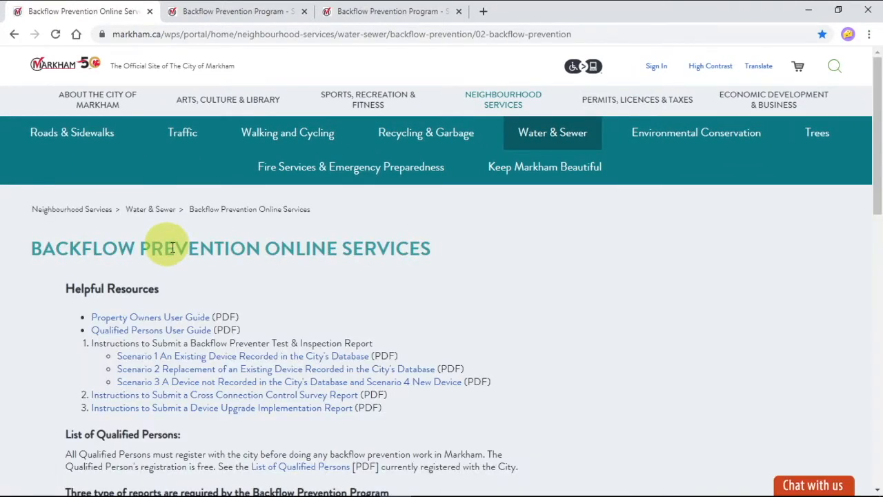
# Step: Open the Submit a Backflow Preventer Test & Inspection Report service from the category choices
pyautogui.scroll(-2, 258, 271)
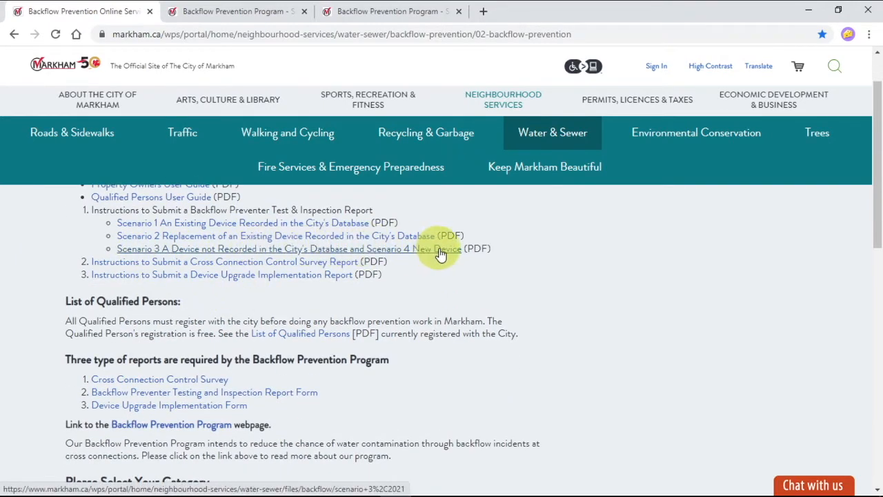
pyautogui.scroll(-4, 440, 254)
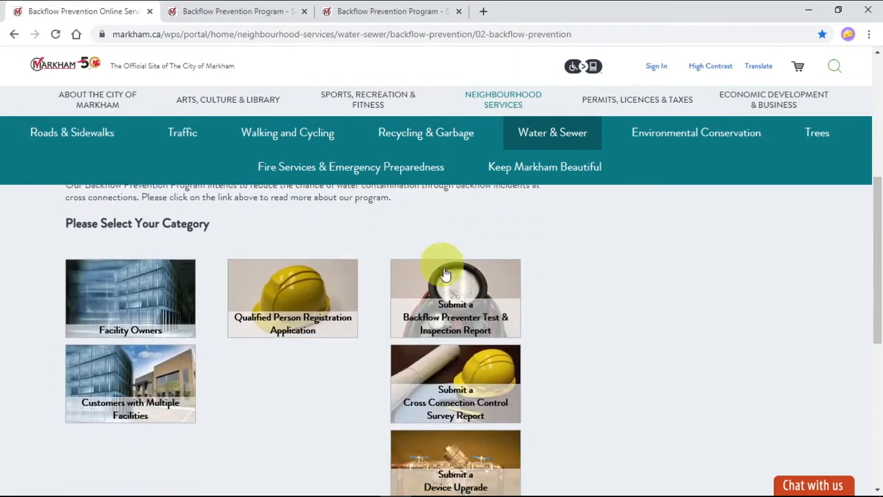
pyautogui.scroll(-1, 455, 290)
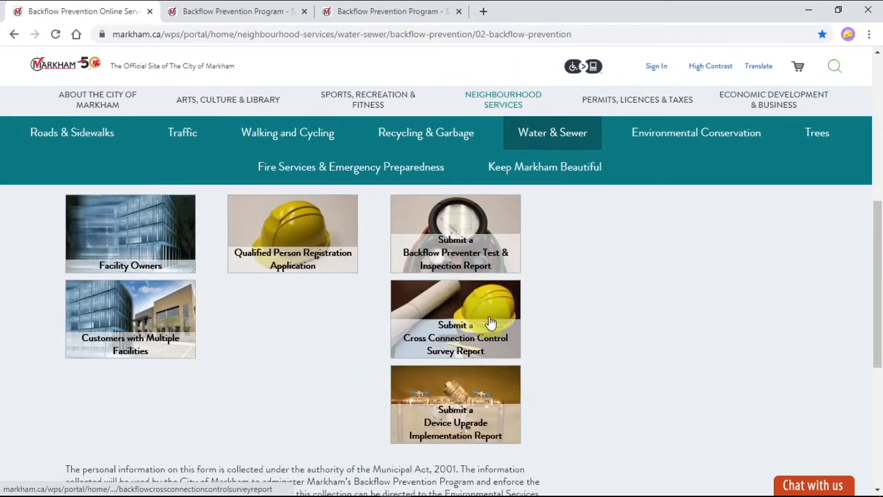
pyautogui.click(456, 264)
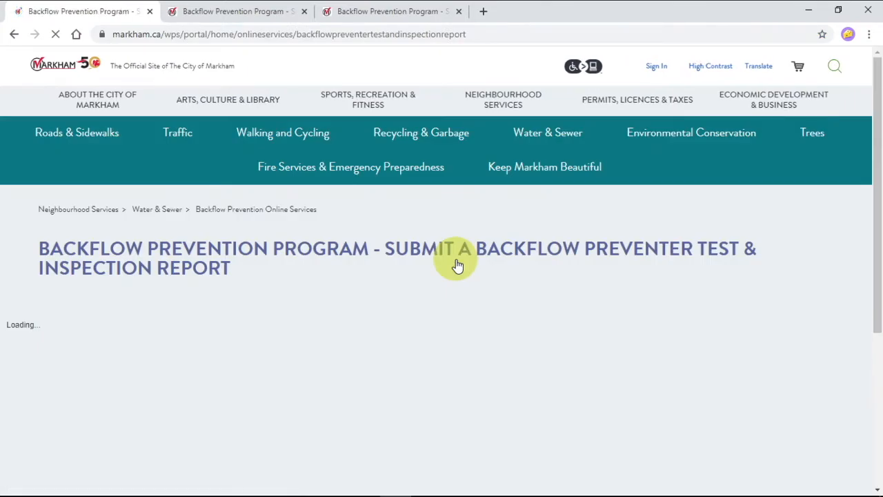
# Step: Log in as a registered qualified person with the prefilled Account ID and Certification No
pyautogui.scroll(-3, 250, 291)
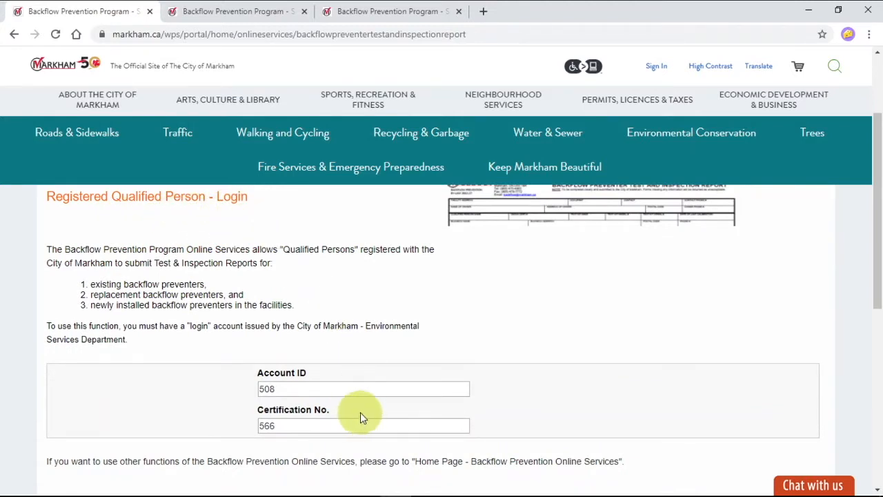
pyautogui.moveTo(287, 383); pyautogui.dragTo(254, 390)
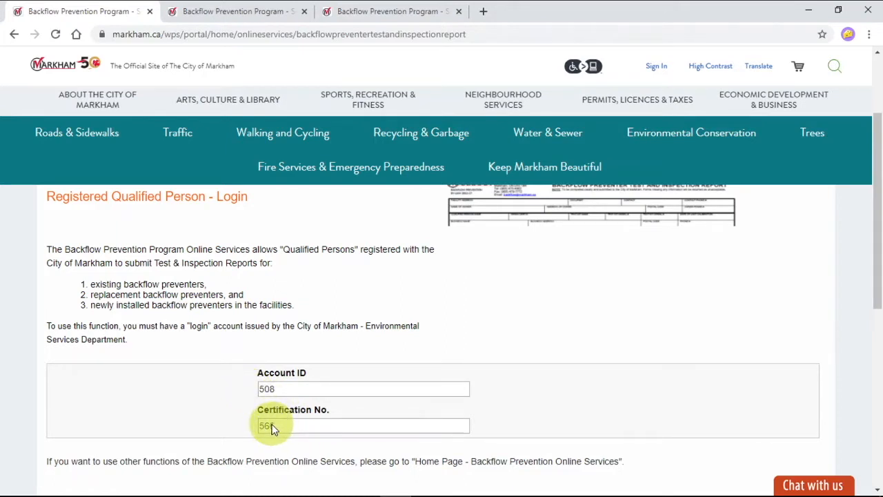
pyautogui.scroll(-2, 460, 345)
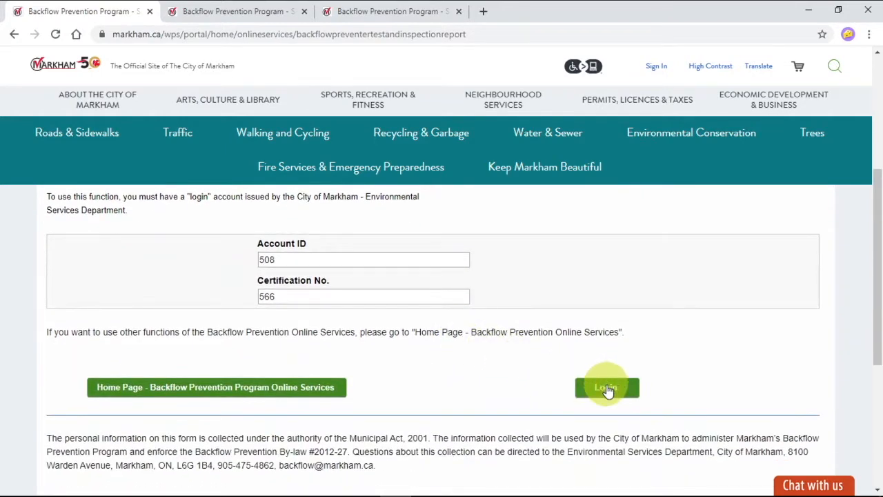
pyautogui.click(606, 388)
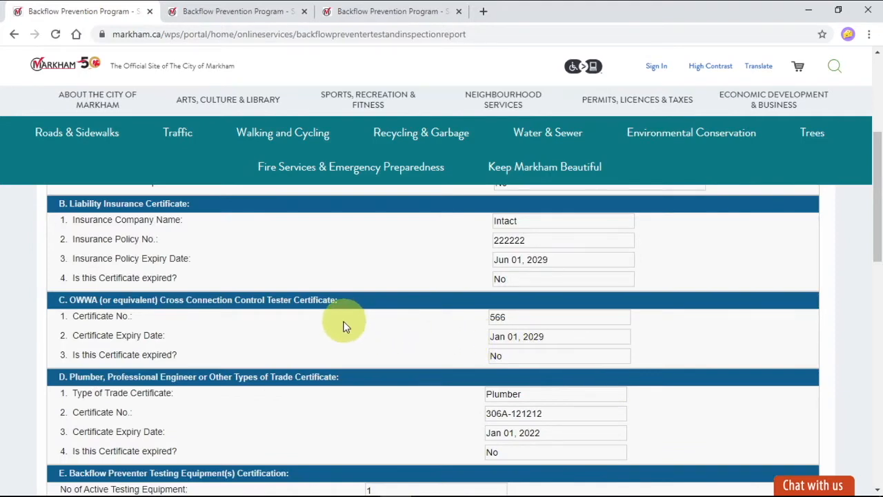
# Step: Examine the licence, insurance, certificate and test equipment expiry details in the current registration, and compare them with the registration in the third browser tab
pyautogui.scroll(1, 213, 297)
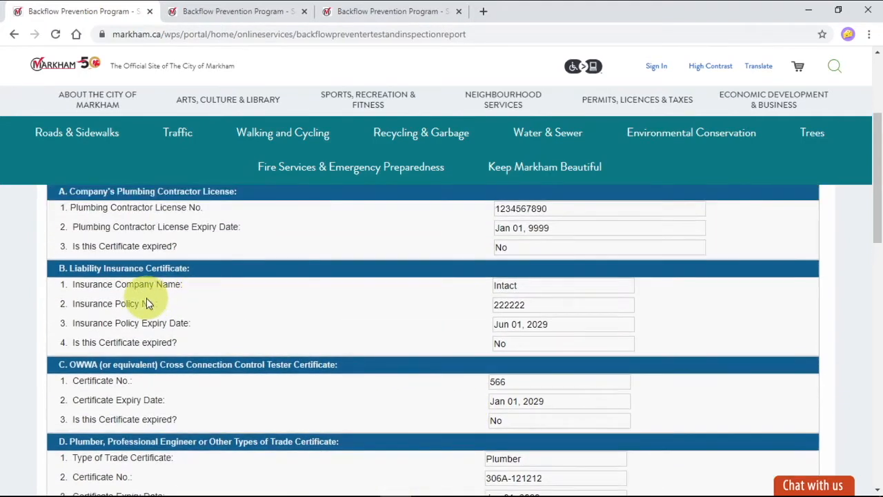
pyautogui.scroll(1, 146, 298)
pyautogui.scroll(1, 147, 298)
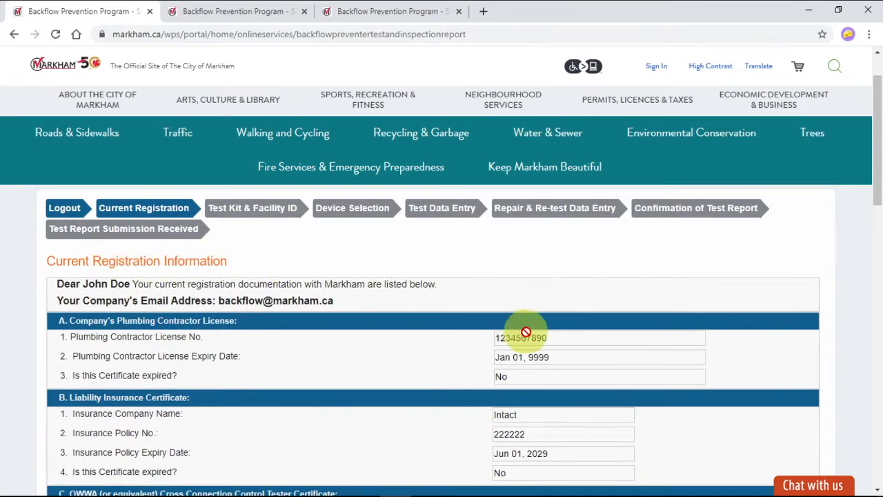
pyautogui.scroll(-1, 524, 335)
pyautogui.scroll(-1, 526, 332)
pyautogui.scroll(-2, 525, 332)
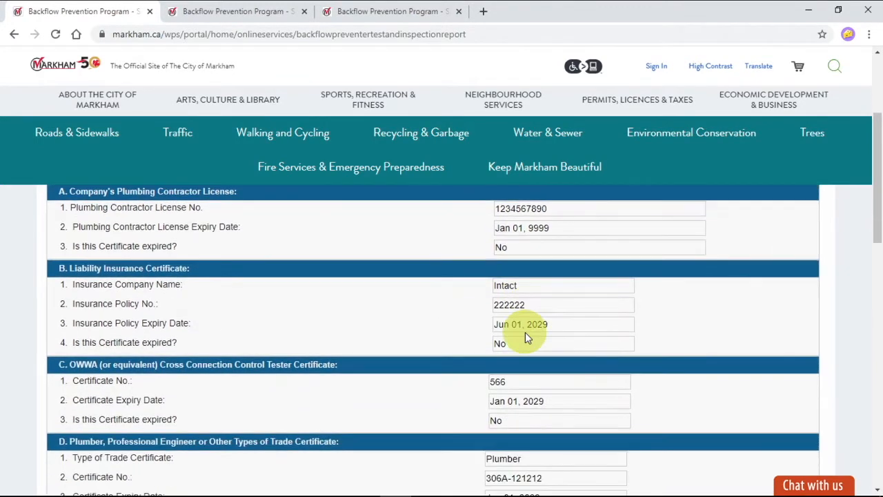
pyautogui.scroll(-1, 525, 332)
pyautogui.scroll(-1, 524, 332)
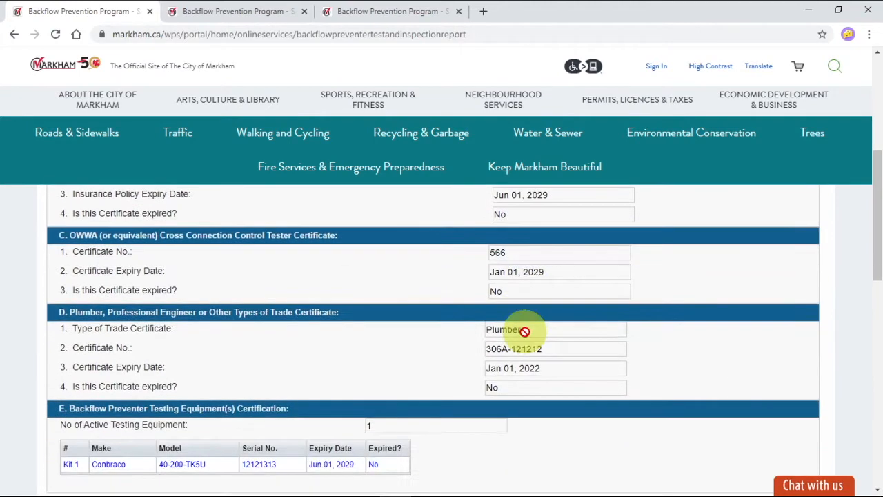
pyautogui.scroll(-1, 525, 332)
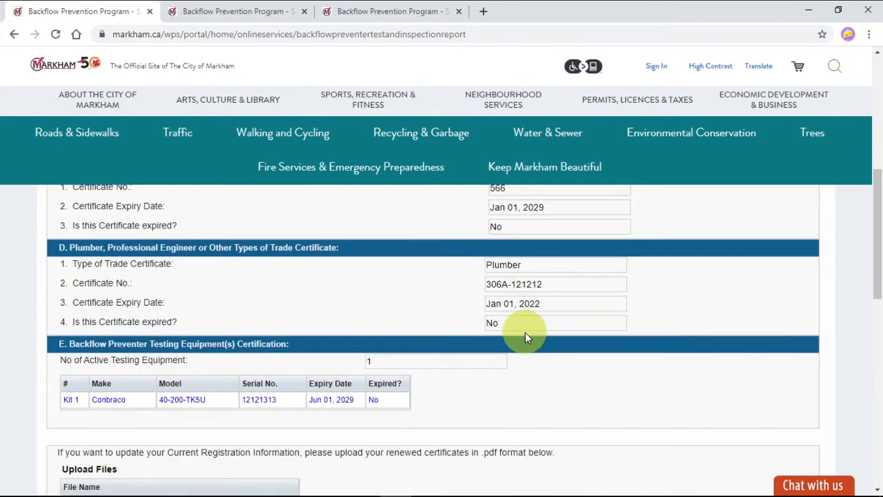
pyautogui.scroll(-1, 525, 332)
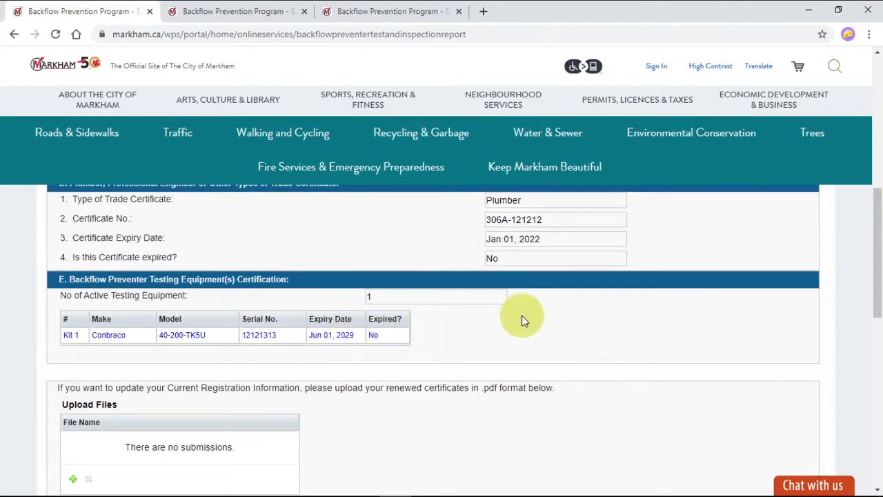
pyautogui.scroll(5, 523, 316)
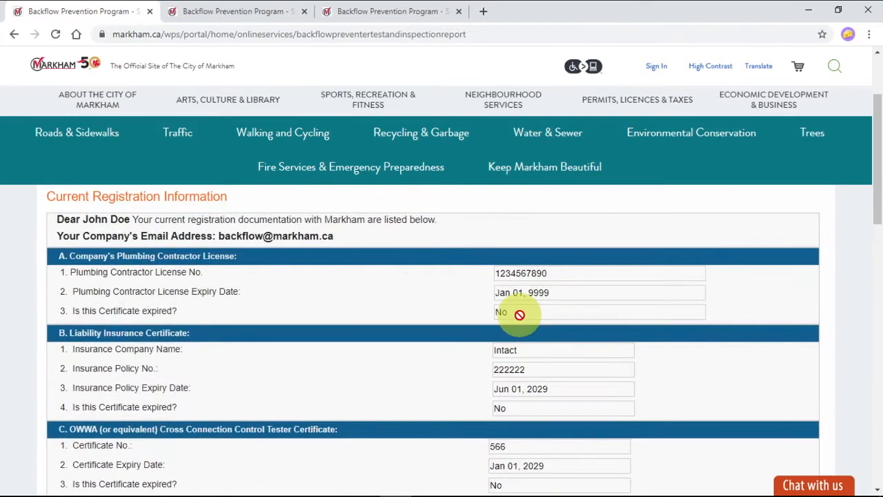
pyautogui.scroll(1, 520, 316)
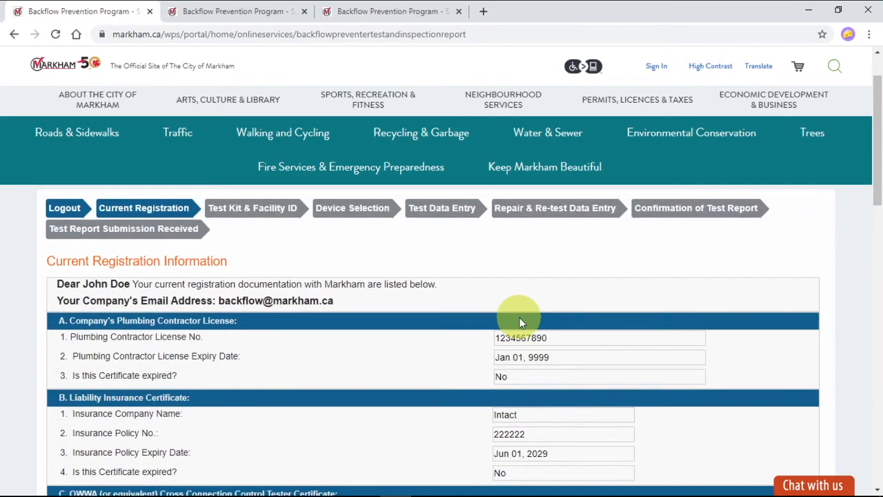
pyautogui.click(390, 12)
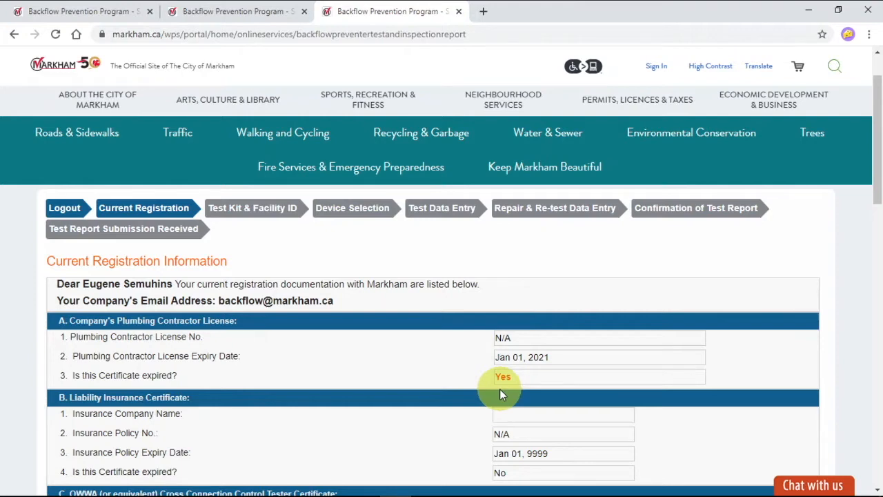
# Step: Switch to the registration in the second browser tab and proceed past the file upload and comments sections to Test Kit & Facility Information
pyautogui.click(254, 13)
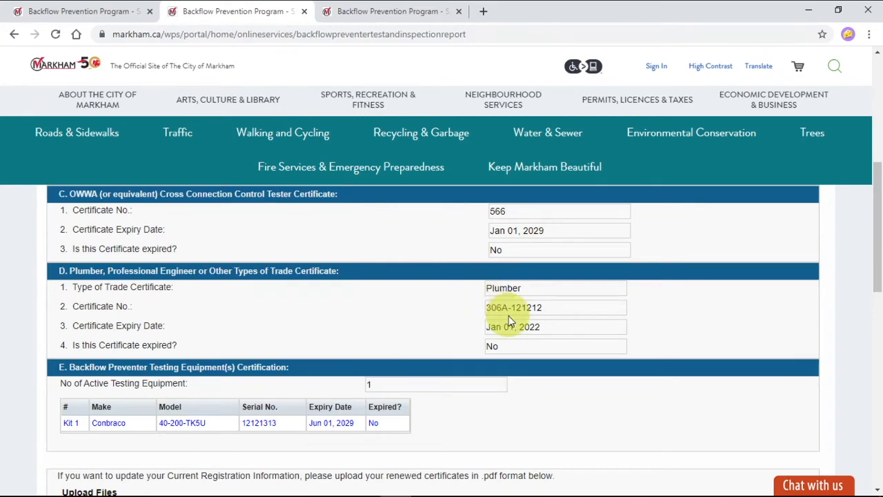
pyautogui.scroll(-4, 509, 318)
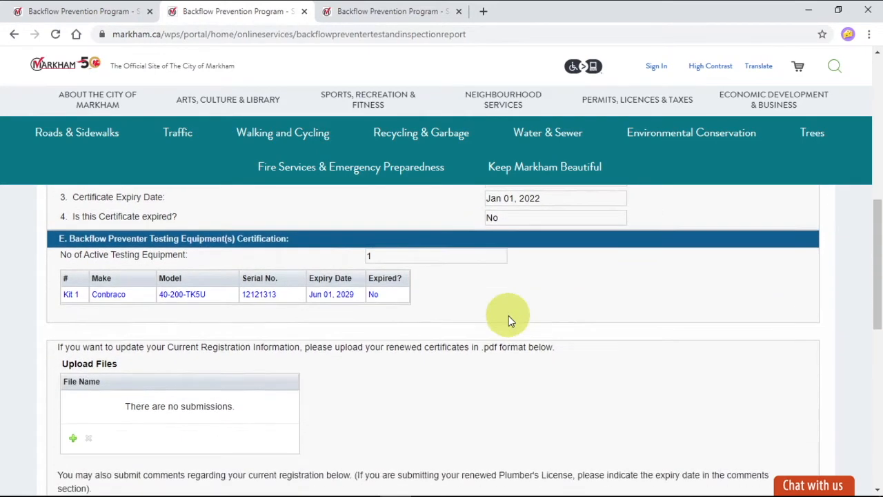
pyautogui.scroll(-2, 509, 316)
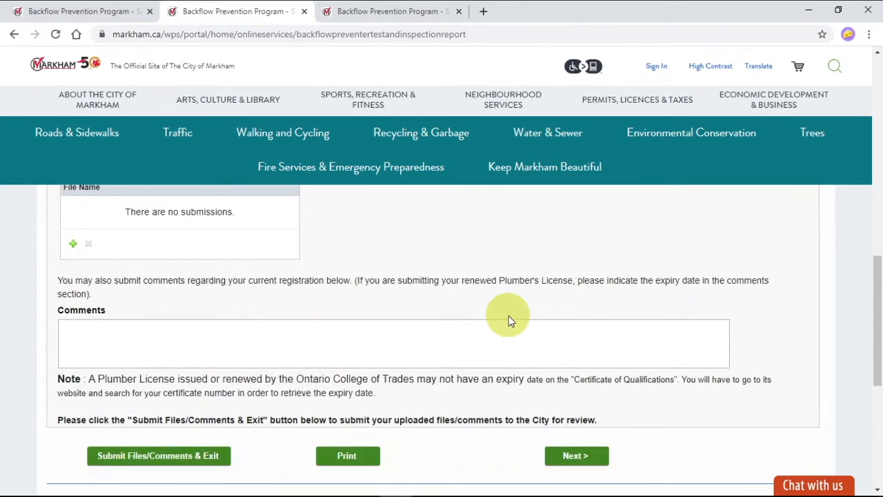
pyautogui.scroll(-4, 586, 399)
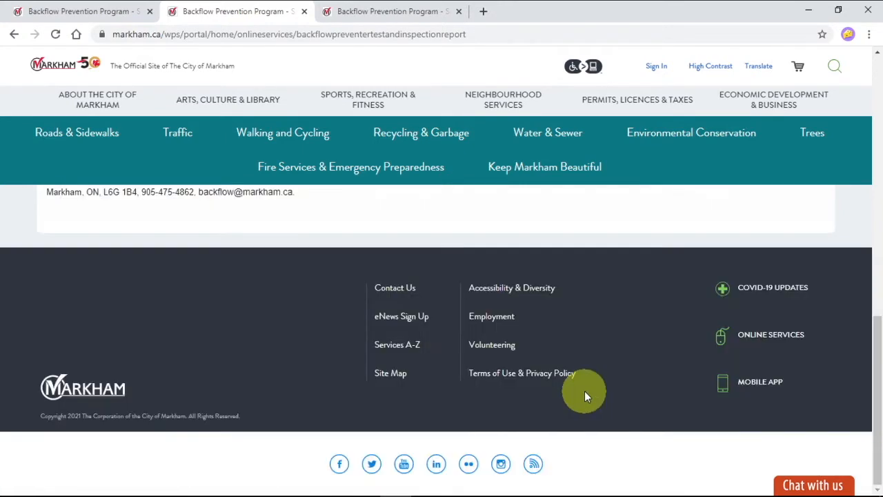
pyautogui.scroll(5, 281, 296)
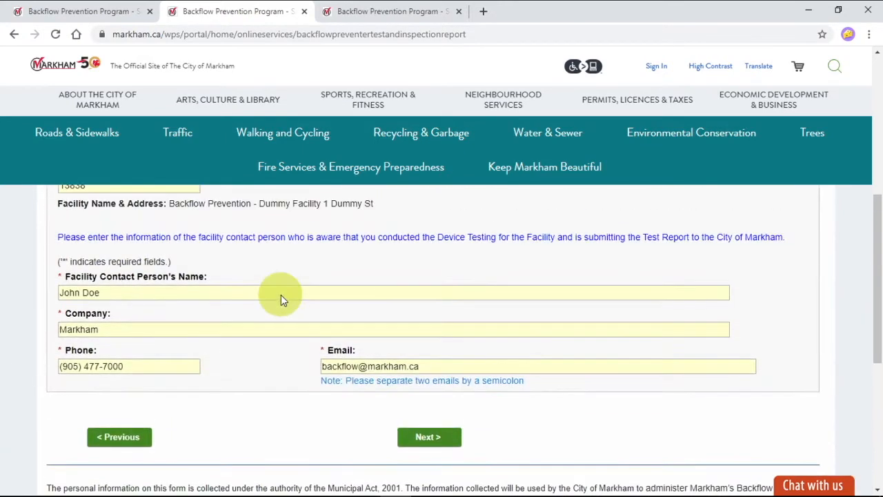
# Step: Select the Conbraco 40-200-TK5U kit as the testing equipment used for this test
pyautogui.scroll(5, 195, 282)
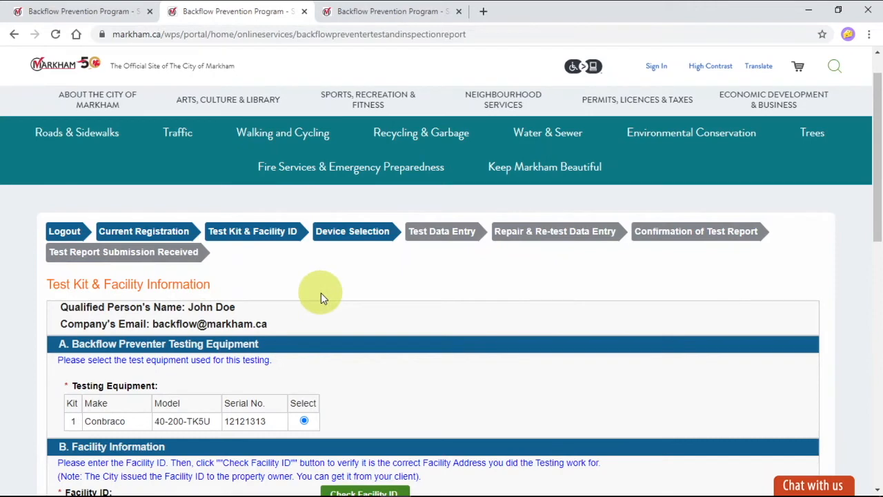
pyautogui.scroll(-2, 328, 323)
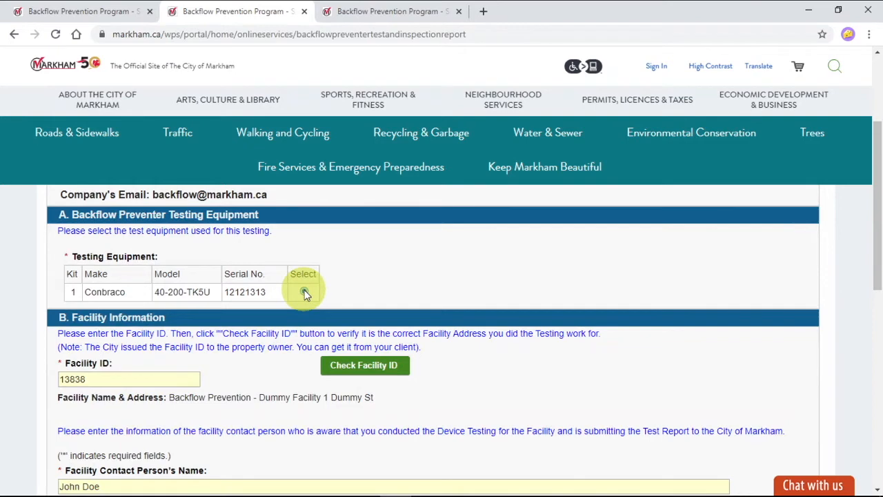
pyautogui.click(304, 293)
# Step: Review the facility ID and facility contact details, keep the Conbraco kit selected, and continue to Device Selection
pyautogui.scroll(-1, 296, 295)
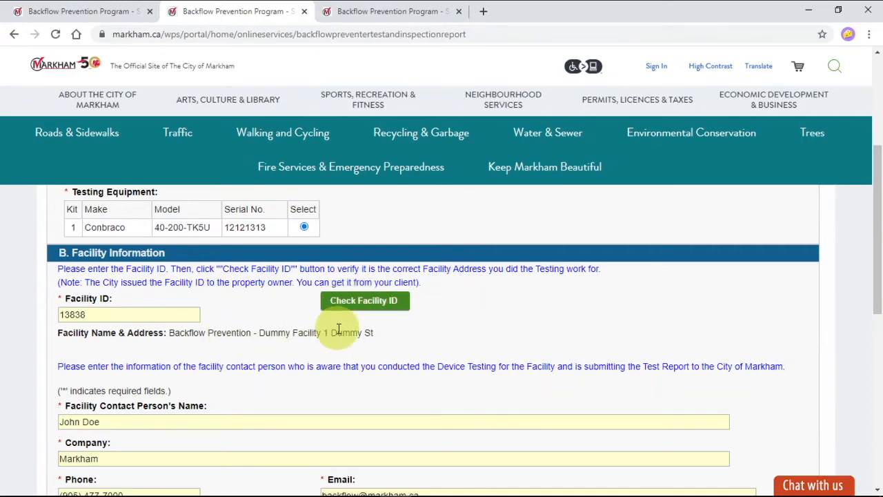
pyautogui.scroll(-2, 291, 302)
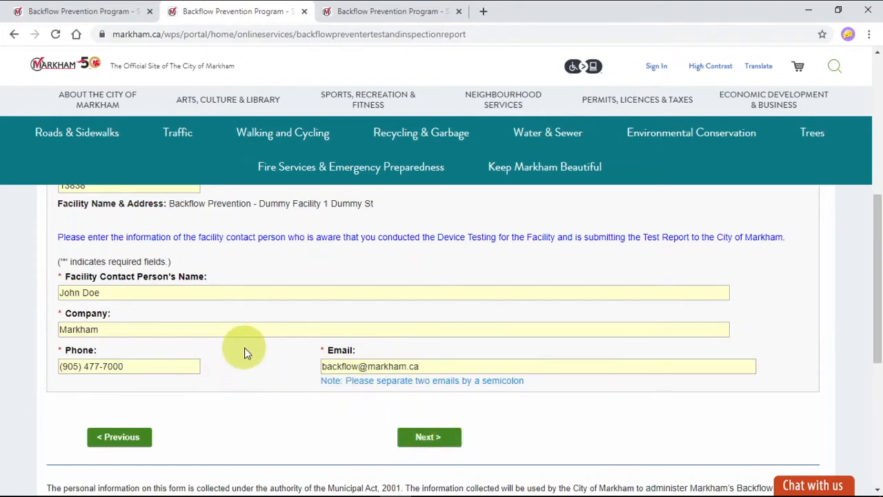
pyautogui.scroll(4, 243, 351)
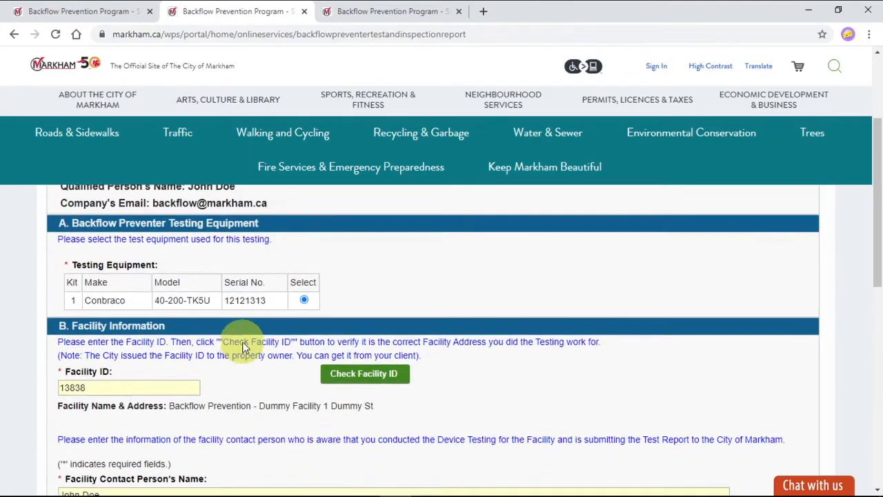
pyautogui.click(304, 356)
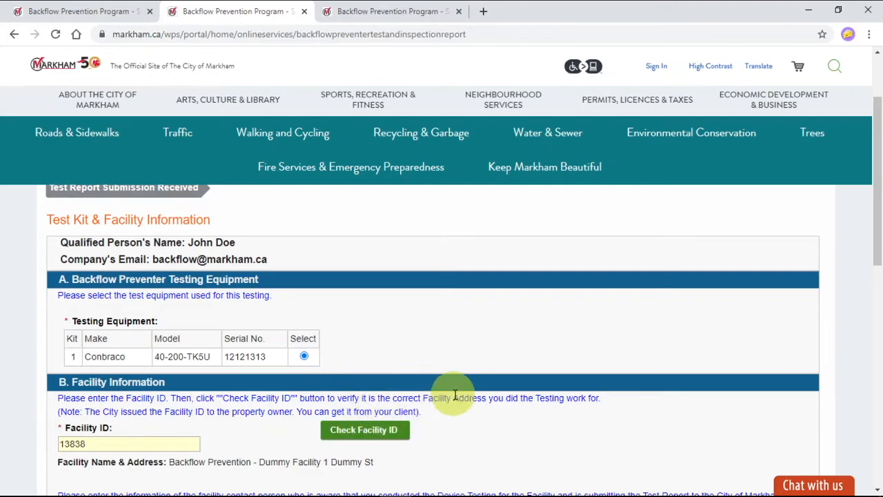
pyautogui.scroll(-5, 460, 396)
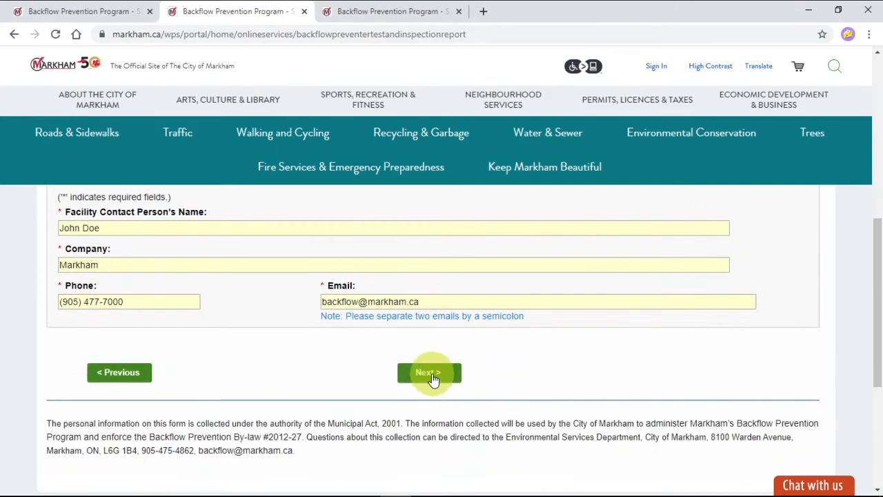
pyautogui.click(432, 376)
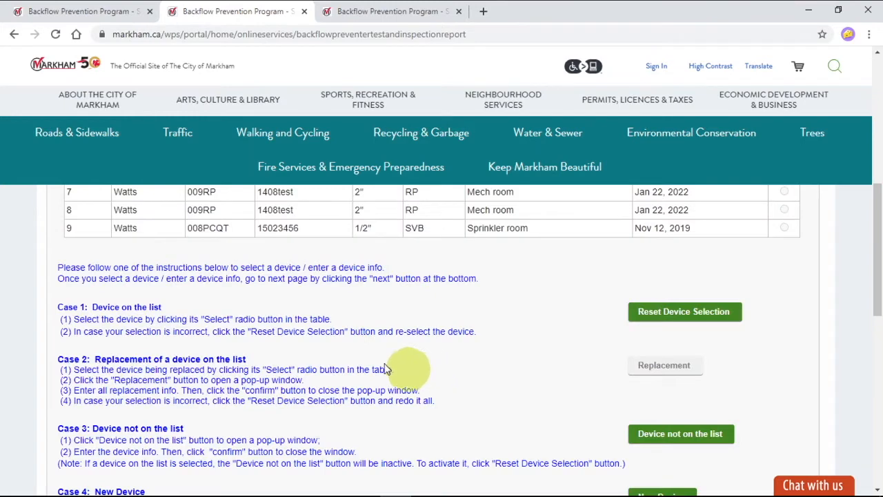
# Step: Examine the facility's backflow device list and the instructions for the four device selection cases
pyautogui.scroll(5, 153, 335)
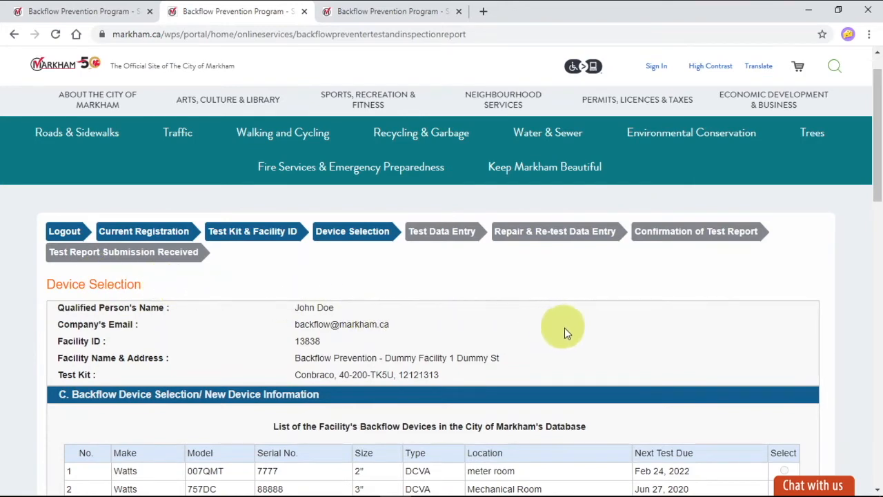
pyautogui.scroll(-2, 577, 338)
pyautogui.scroll(-1, 577, 338)
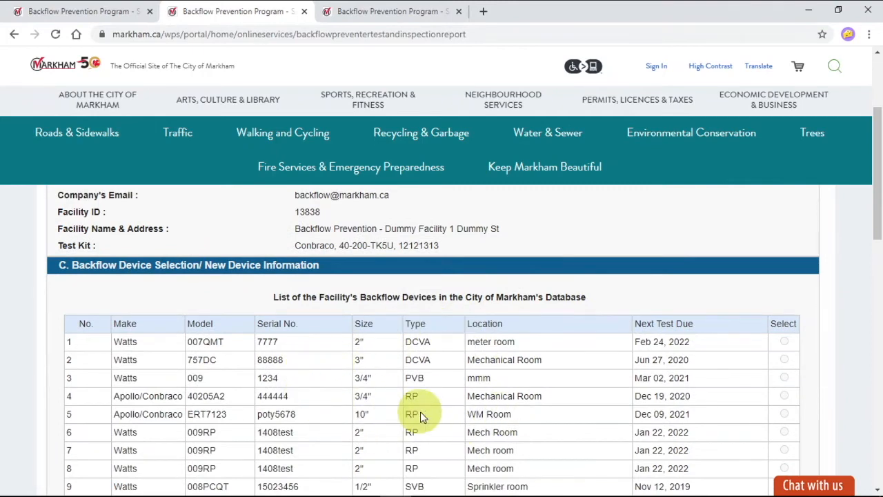
pyautogui.scroll(-1, 428, 378)
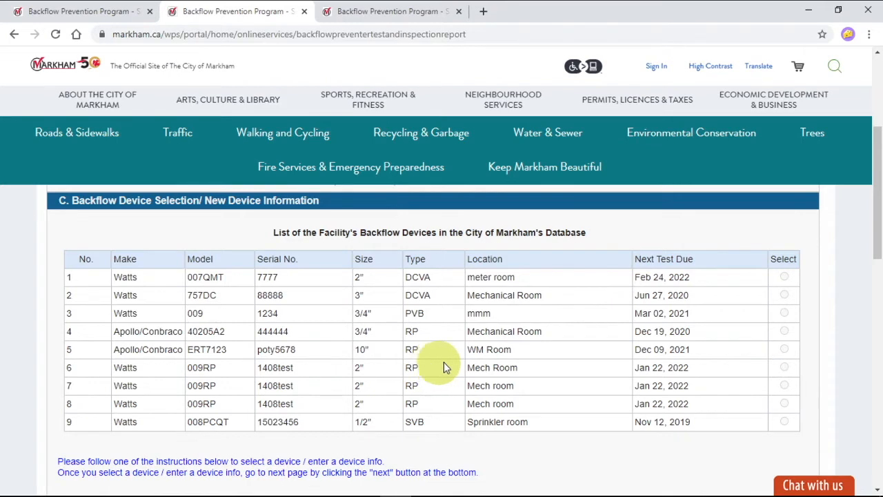
pyautogui.scroll(-1, 617, 329)
pyautogui.scroll(-1, 617, 329)
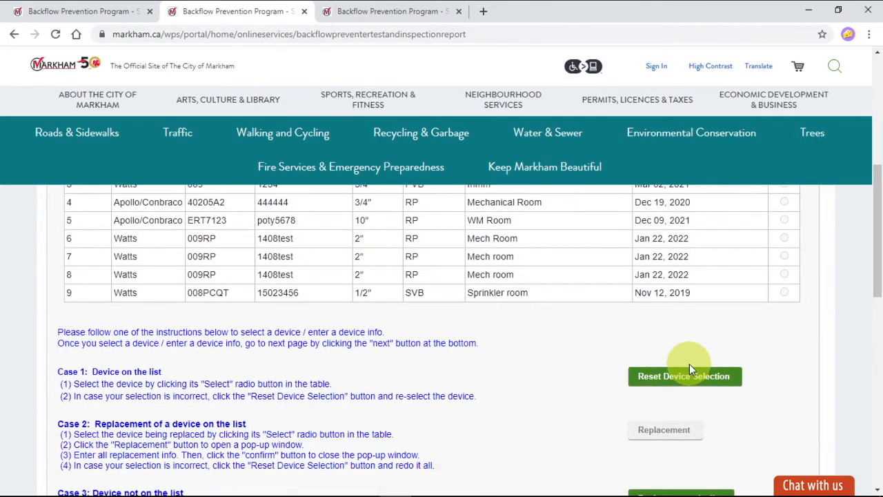
pyautogui.scroll(-2, 690, 360)
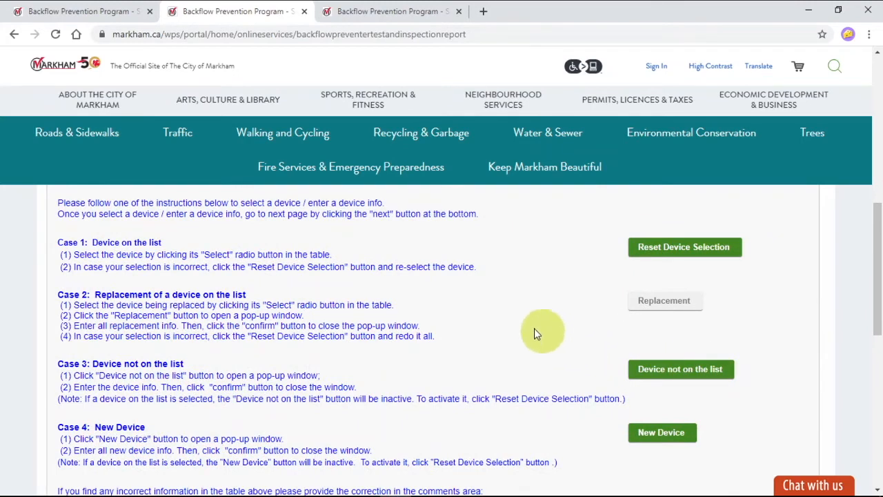
pyautogui.scroll(-1, 512, 307)
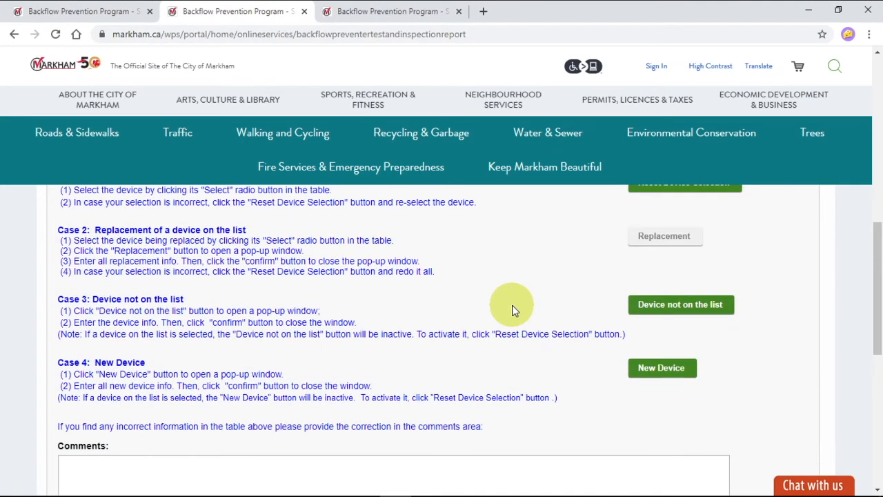
# Step: Add a new device and confirm its details: DCVA, Watts 4SG-100, 2", Sprinkler Room, installed Jul 01, 2021, Horizontal, In-Premises Protection
pyautogui.click(664, 371)
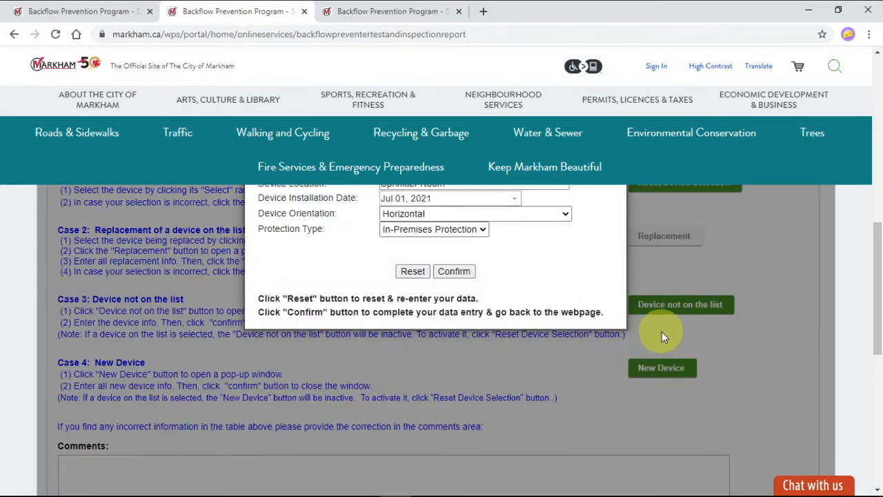
pyautogui.scroll(1, 662, 333)
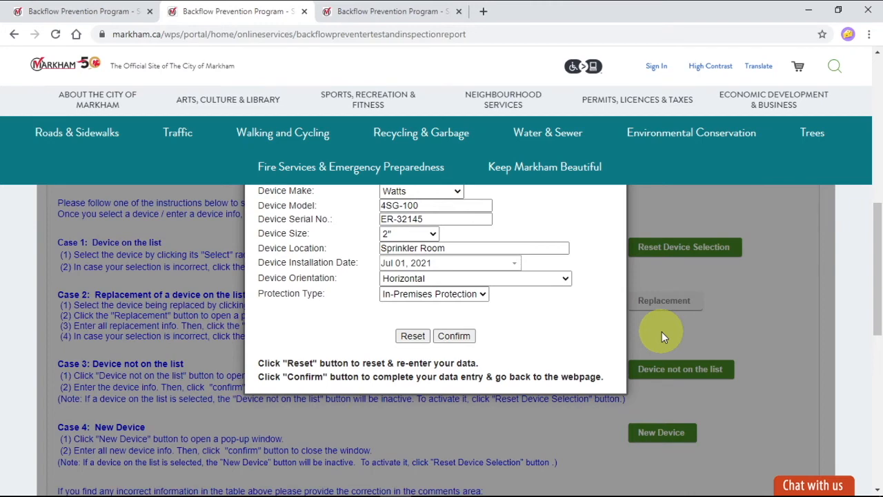
pyautogui.scroll(1, 623, 316)
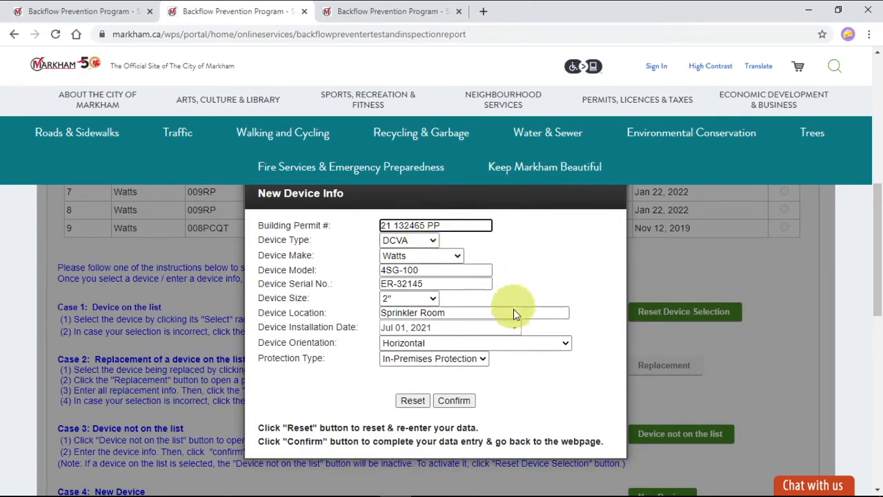
pyautogui.click(454, 401)
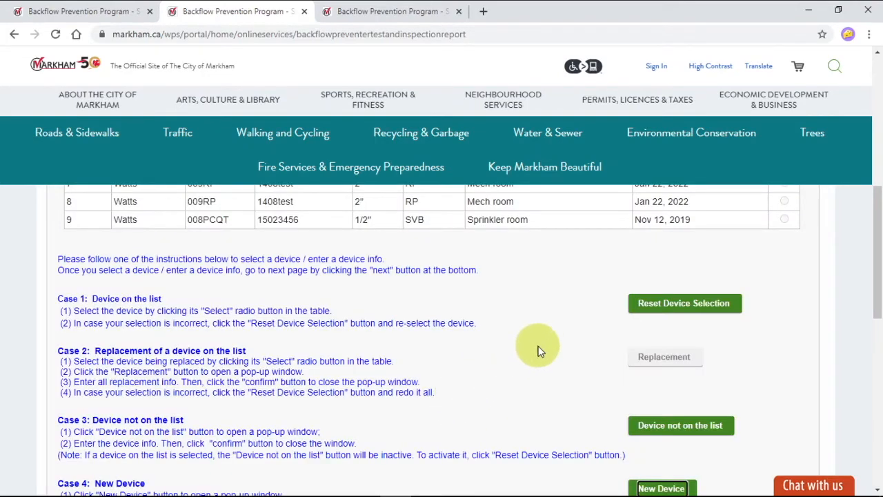
# Step: Leave the device selection comments blank and continue to Test Data Entry
pyautogui.scroll(-1, 517, 316)
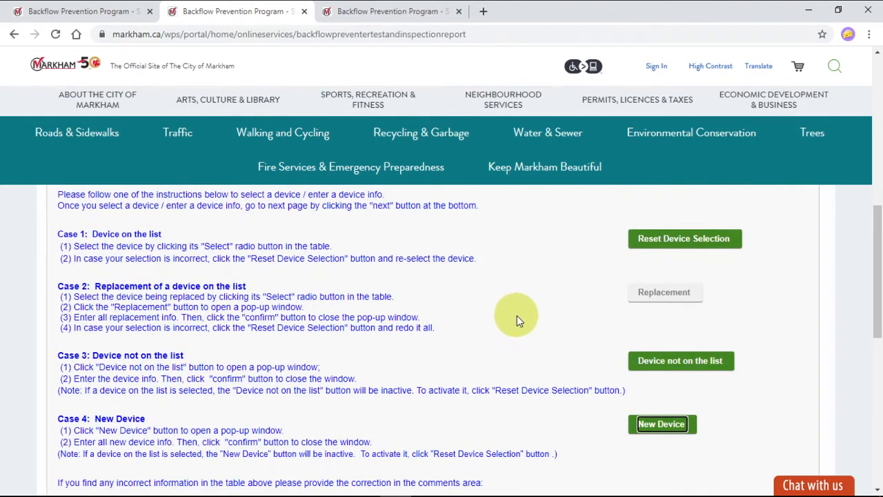
pyautogui.scroll(-1, 517, 312)
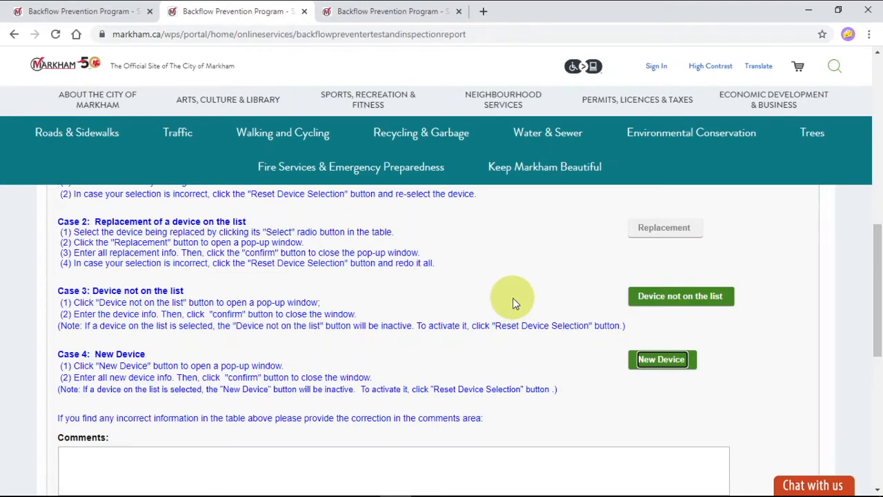
pyautogui.scroll(-1, 514, 301)
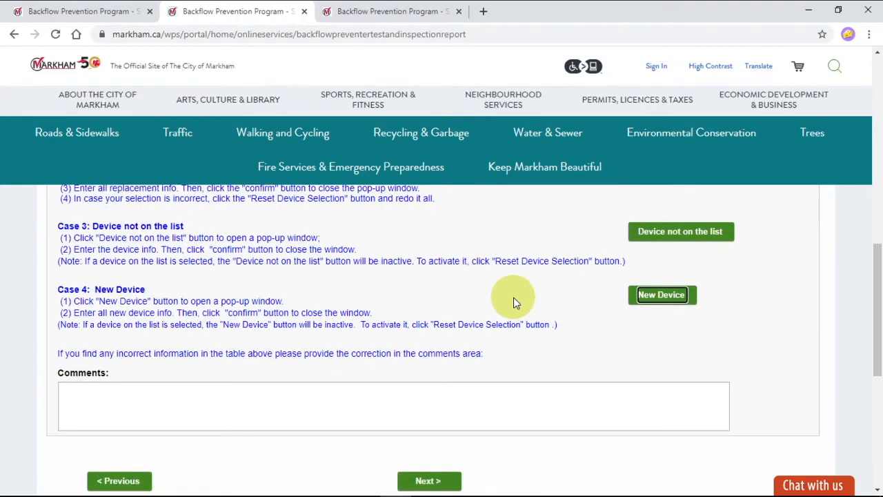
pyautogui.scroll(-1, 513, 302)
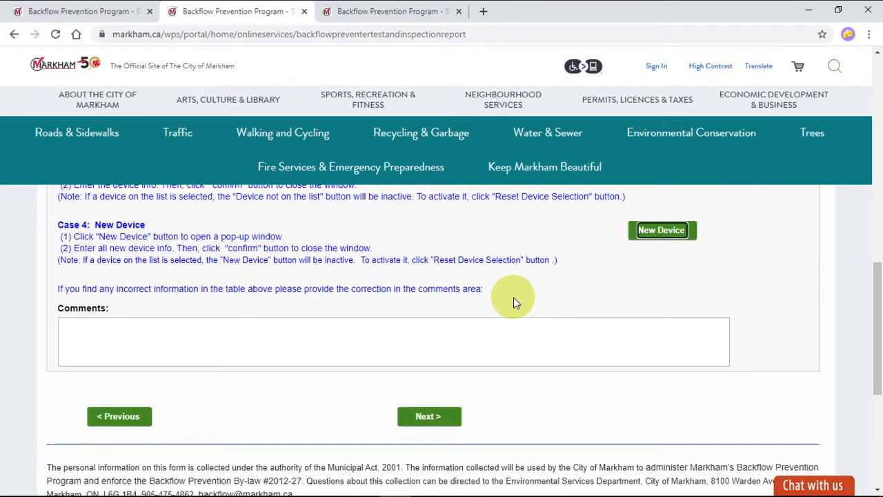
pyautogui.scroll(-1, 513, 301)
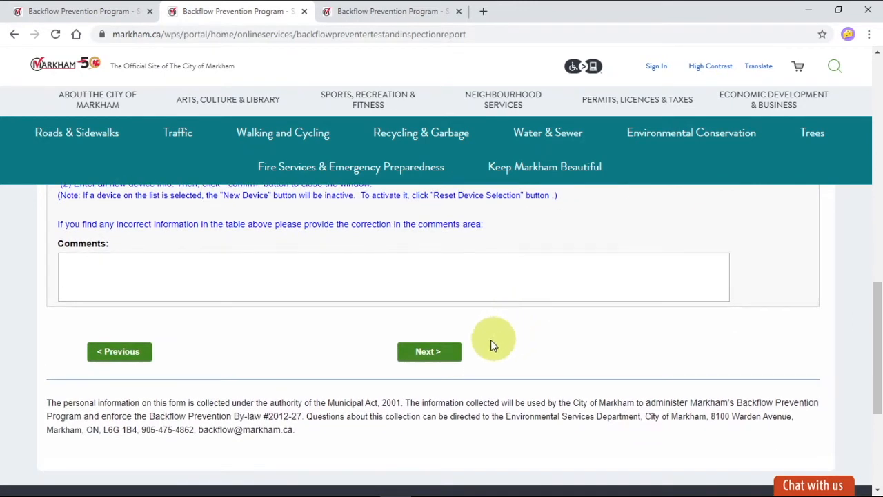
pyautogui.click(432, 355)
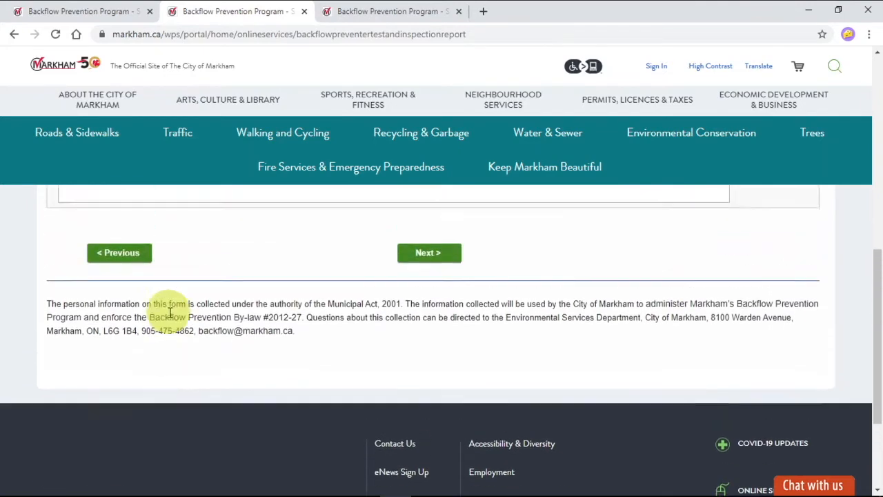
# Step: Check the report details above the test data section and set the test type to Initial Test
pyautogui.scroll(5, 165, 314)
pyautogui.scroll(1, 154, 325)
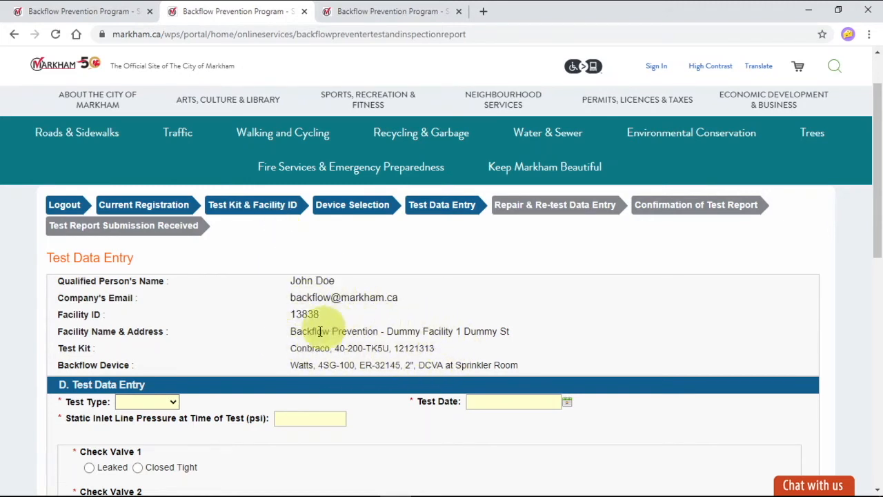
pyautogui.scroll(-1, 312, 283)
pyautogui.scroll(-2, 314, 283)
pyautogui.click(172, 337)
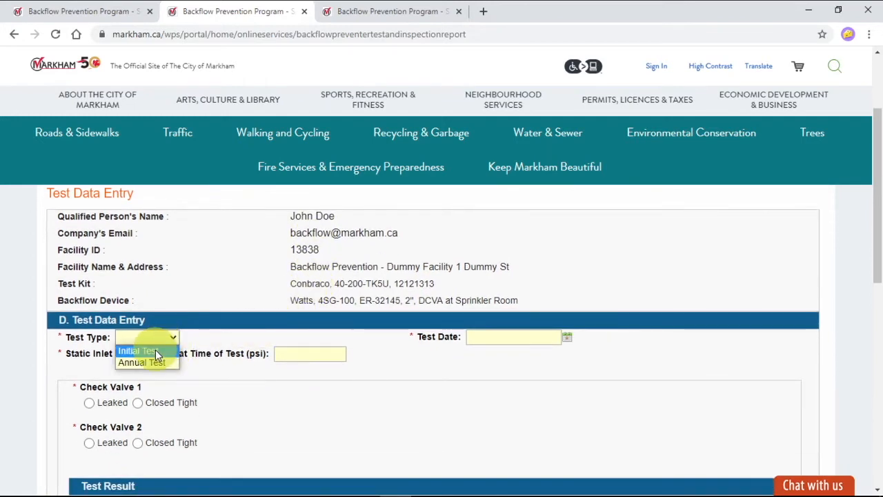
pyautogui.click(157, 352)
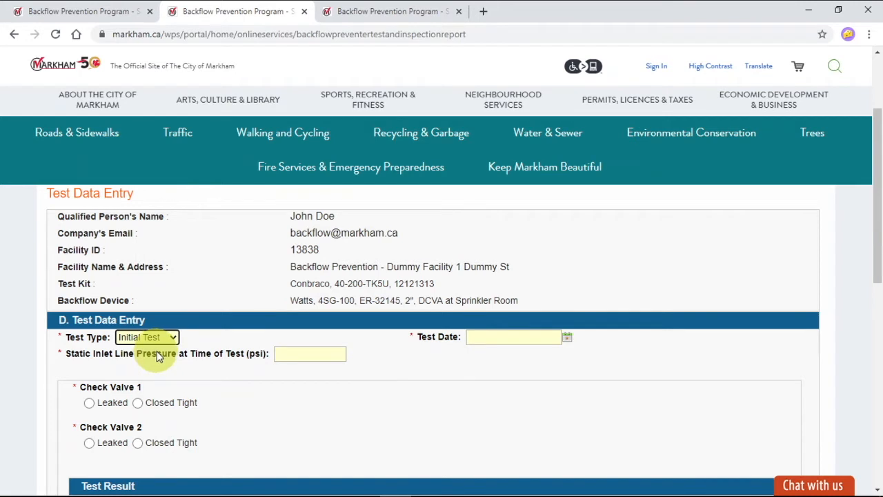
# Step: Set the static inlet line pressure at time of test to 89 psi and the test date to Jul 1, 2021
pyautogui.scroll(-1, 181, 307)
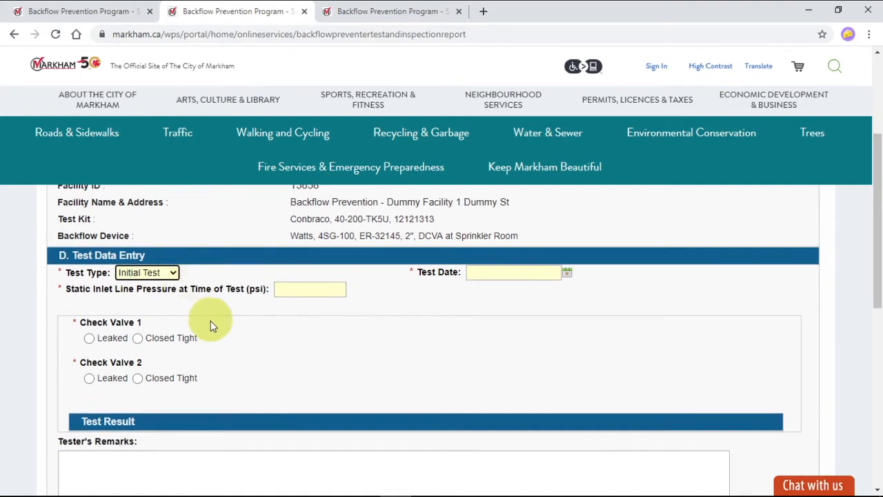
pyautogui.click(308, 290)
pyautogui.write('89')
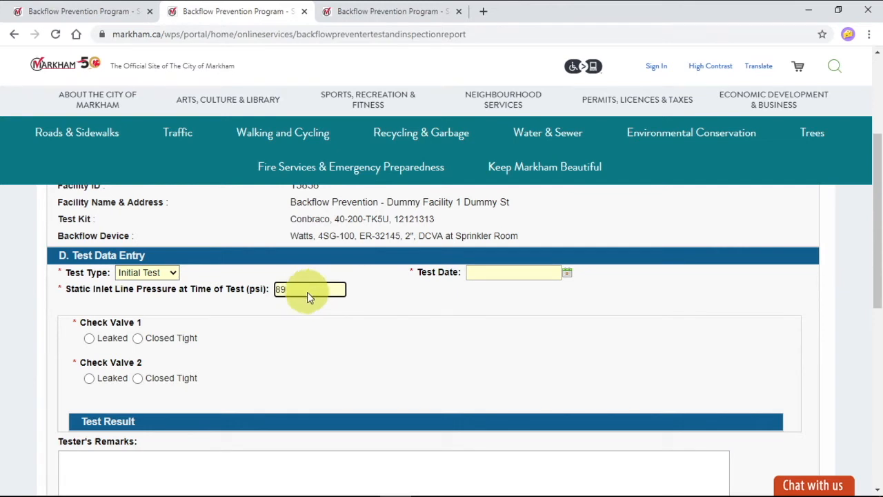
pyautogui.click(566, 274)
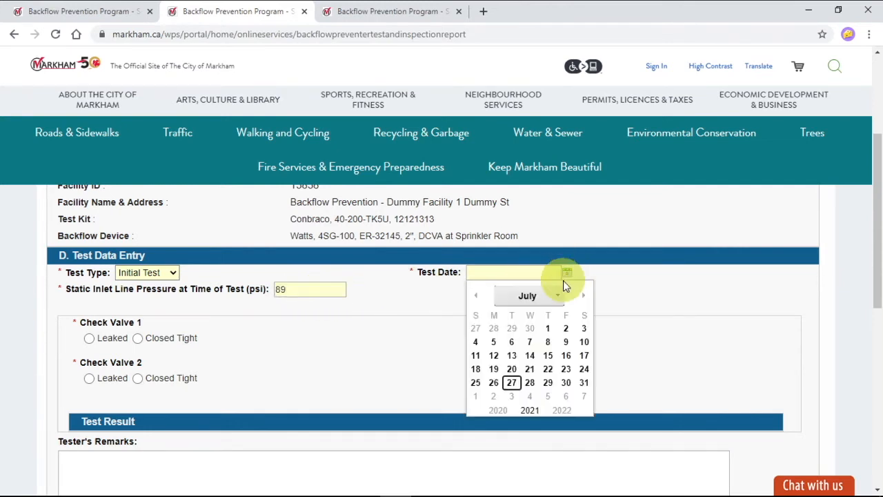
pyautogui.click(548, 329)
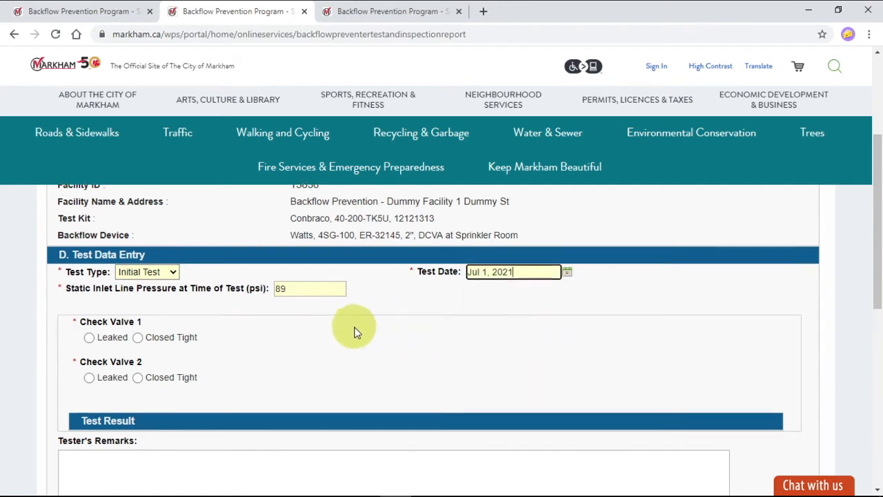
# Step: Record Check Valve 1 as Closed Tight with a pressure drop of 2.5 psi
pyautogui.scroll(-2, 352, 329)
pyautogui.scroll(1, 281, 319)
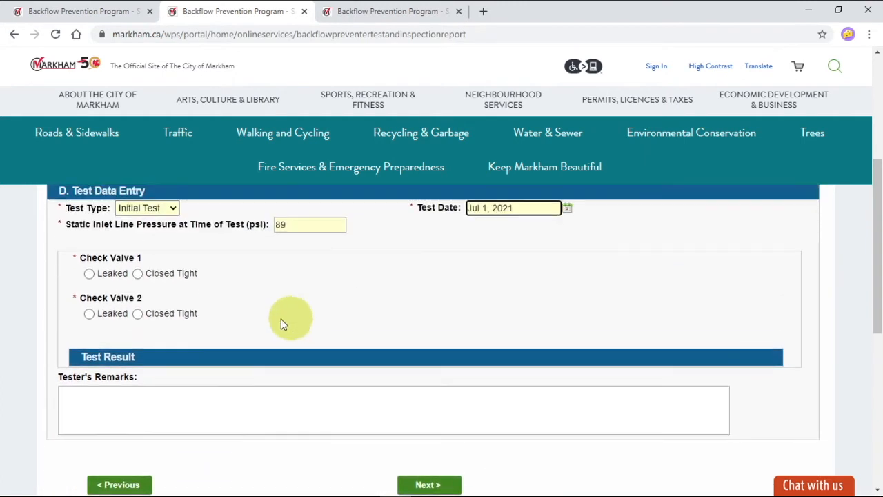
pyautogui.click(138, 274)
pyautogui.click(107, 317)
pyautogui.write('2.5')
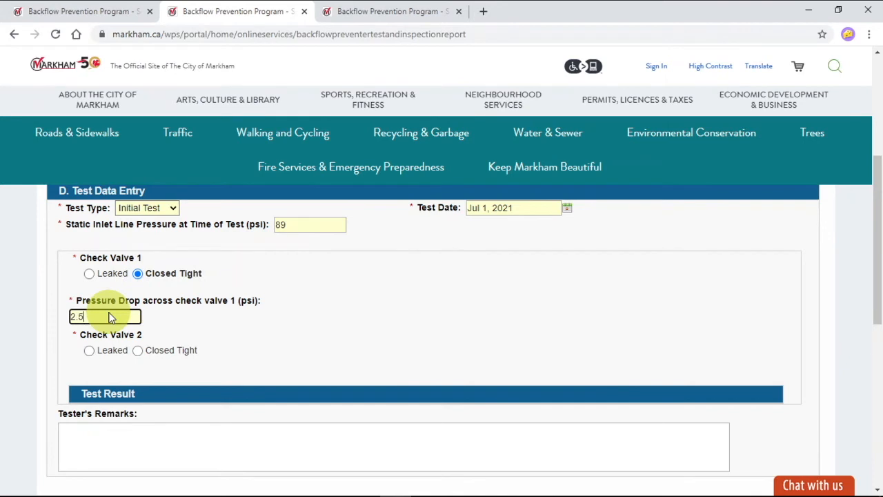
# Step: Record Check Valve 2 as Closed Tight with a pressure drop of 2.3 psi and commit the entry
pyautogui.click(138, 351)
pyautogui.click(92, 391)
pyautogui.write('2.3')
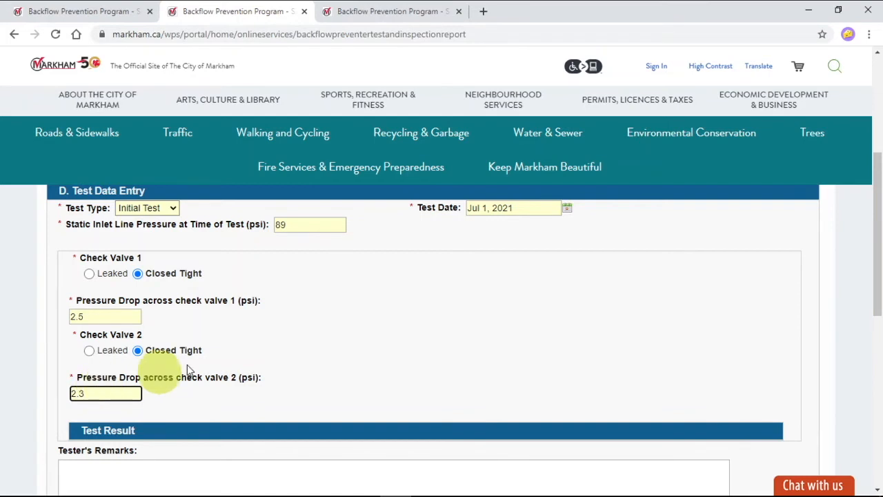
pyautogui.click(329, 376)
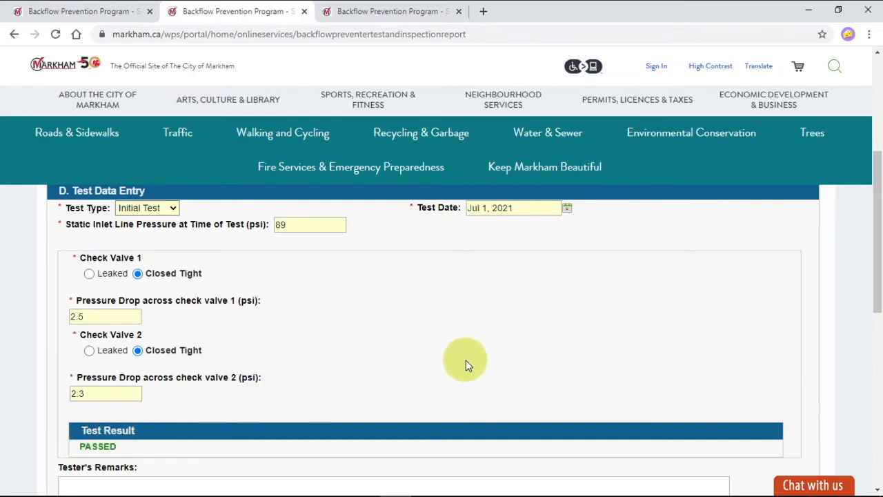
# Step: Leave the tester's remarks blank and continue to the Confirmation of Test Report
pyautogui.scroll(-1, 468, 360)
pyautogui.scroll(-3, 469, 359)
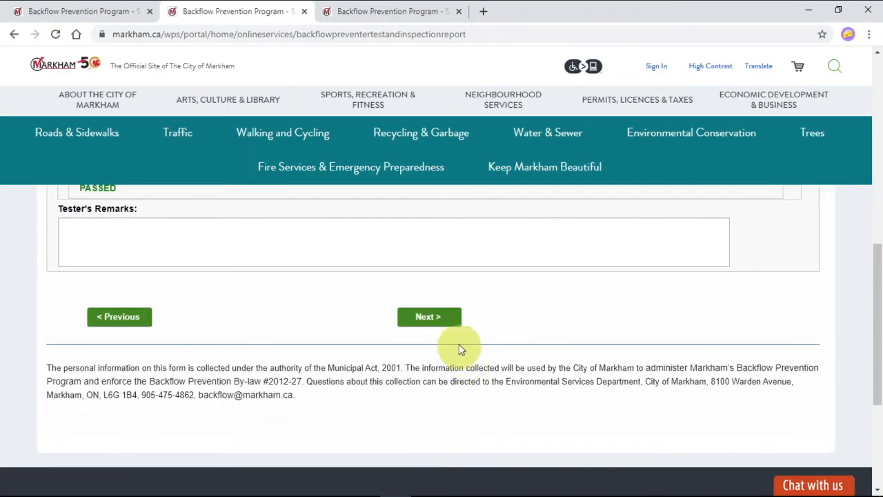
pyautogui.click(429, 317)
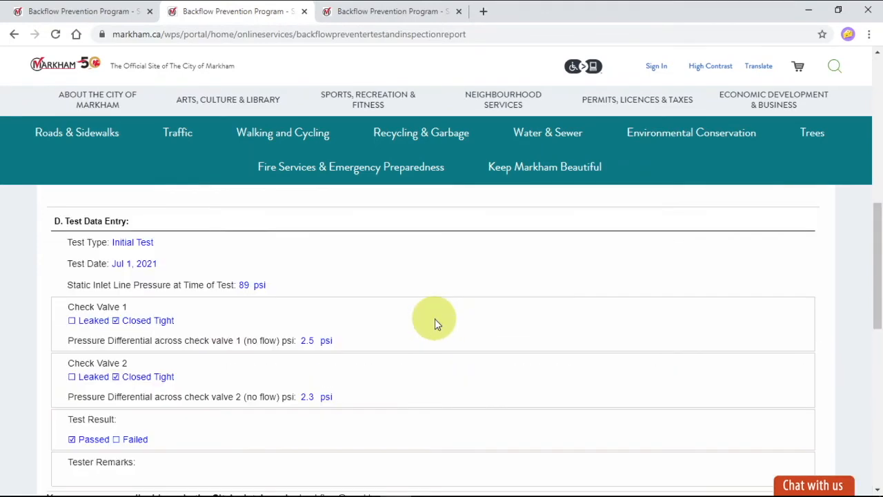
# Step: Review the test report on the confirmation page, covering the testing equipment, facility, backflow preventer, test data and result
pyautogui.scroll(1, 433, 335)
pyautogui.scroll(3, 433, 334)
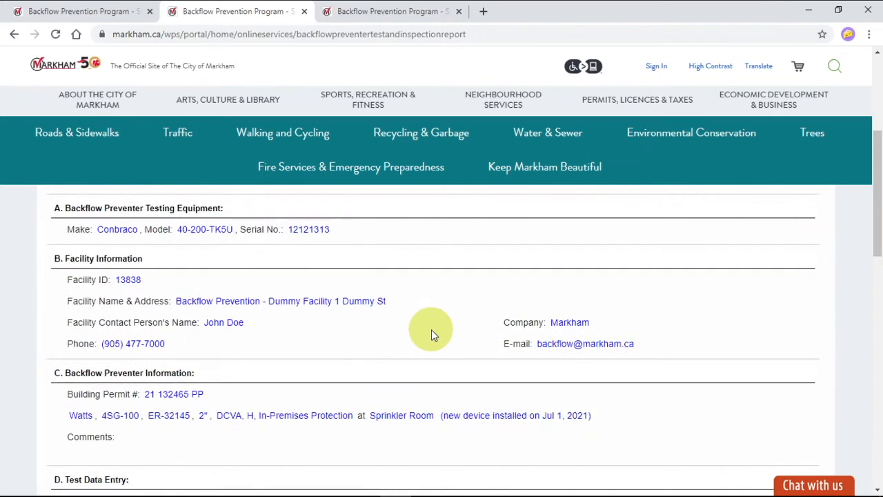
pyautogui.scroll(1, 430, 330)
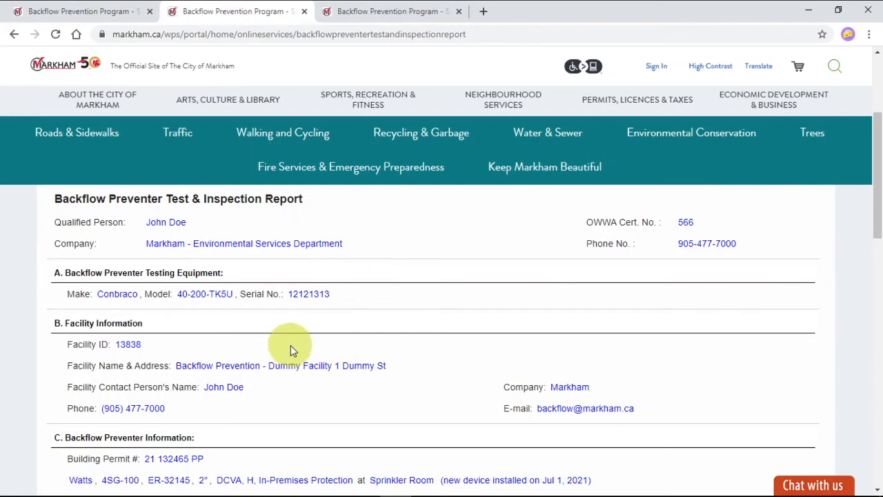
pyautogui.scroll(1, 288, 345)
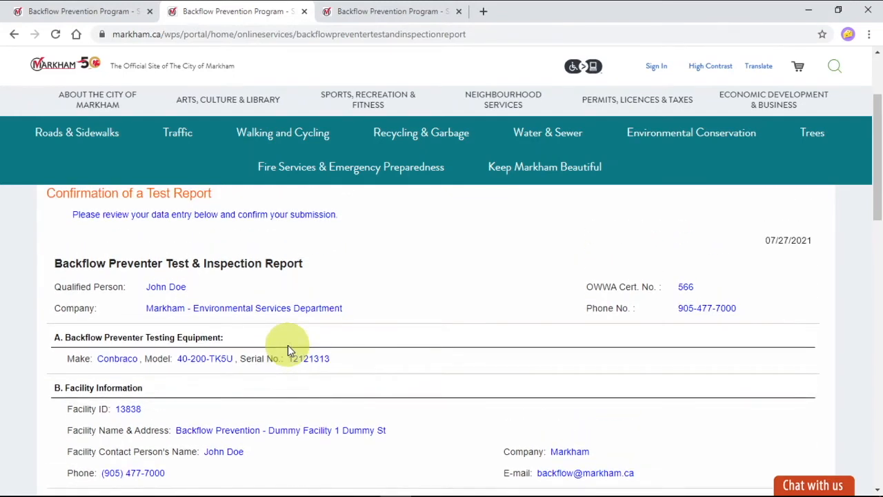
pyautogui.scroll(1, 288, 344)
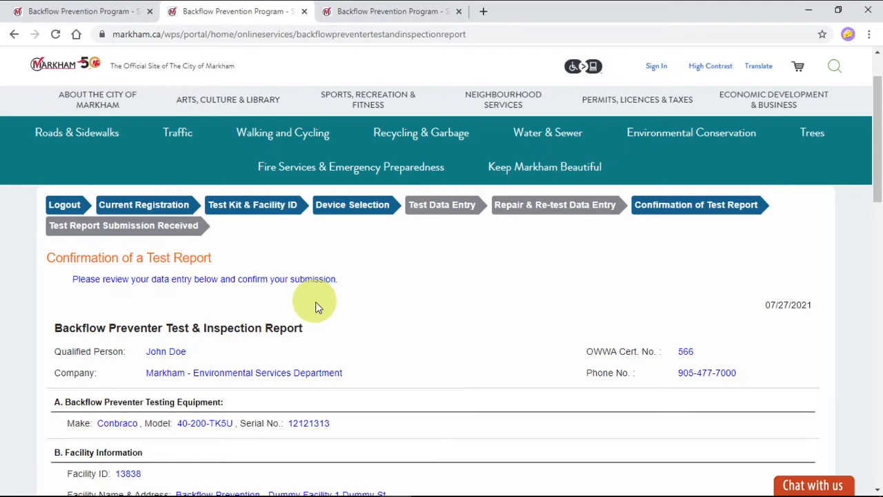
pyautogui.scroll(-2, 375, 338)
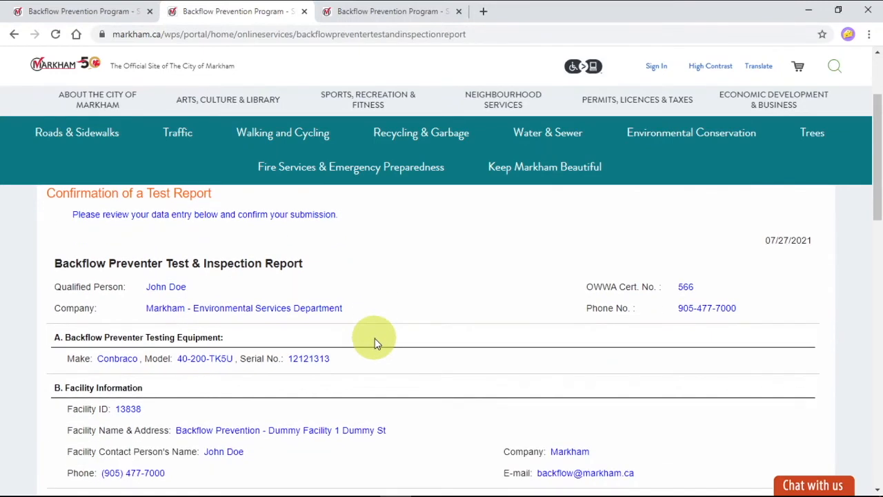
pyautogui.scroll(-4, 374, 338)
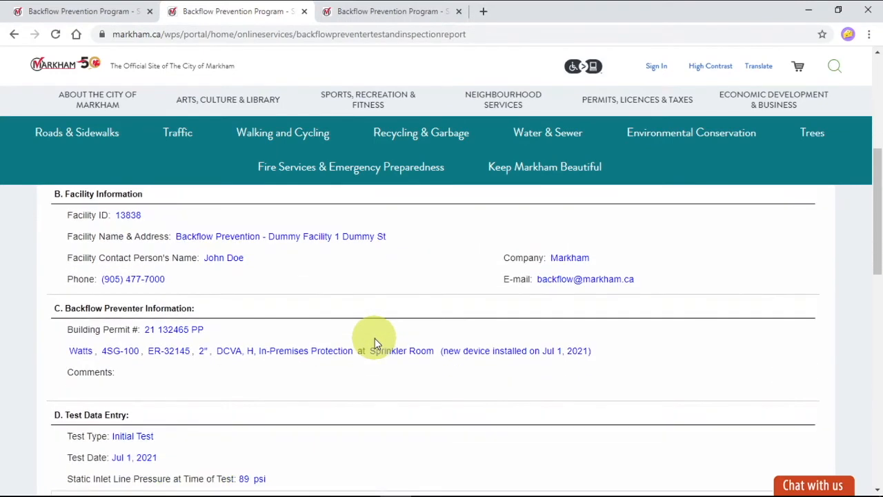
pyautogui.scroll(-1, 375, 338)
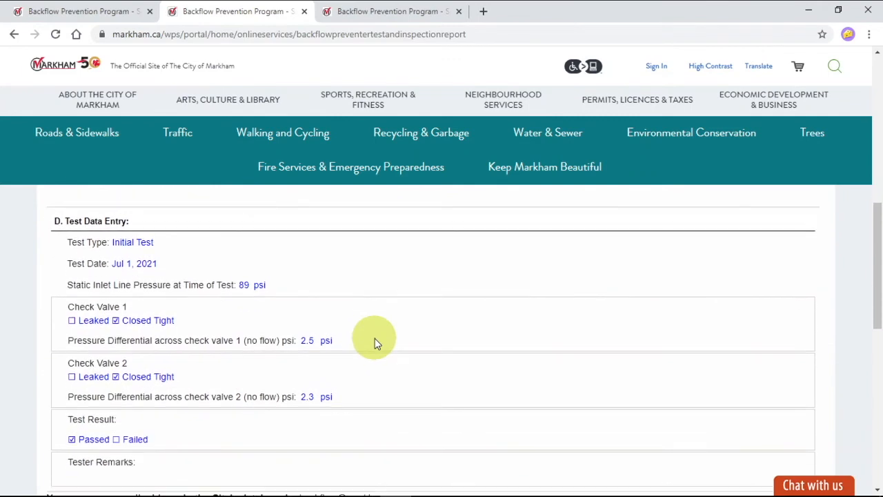
pyautogui.scroll(-2, 375, 338)
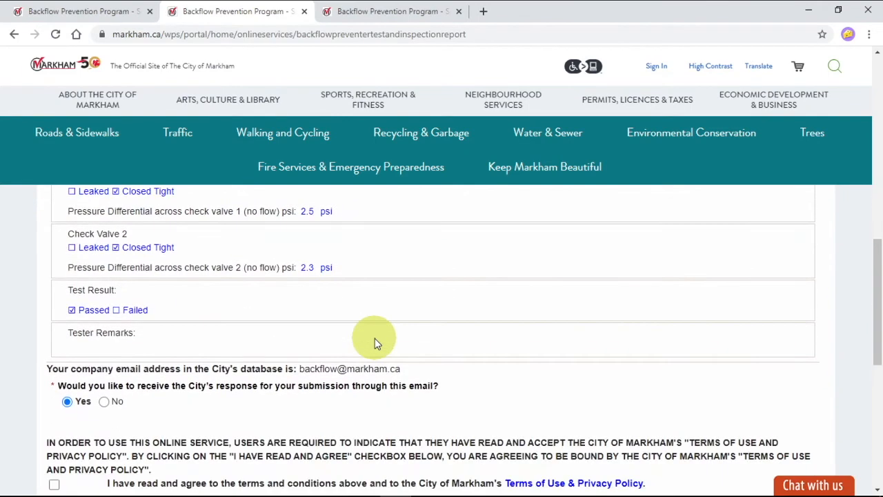
pyautogui.scroll(-1, 374, 338)
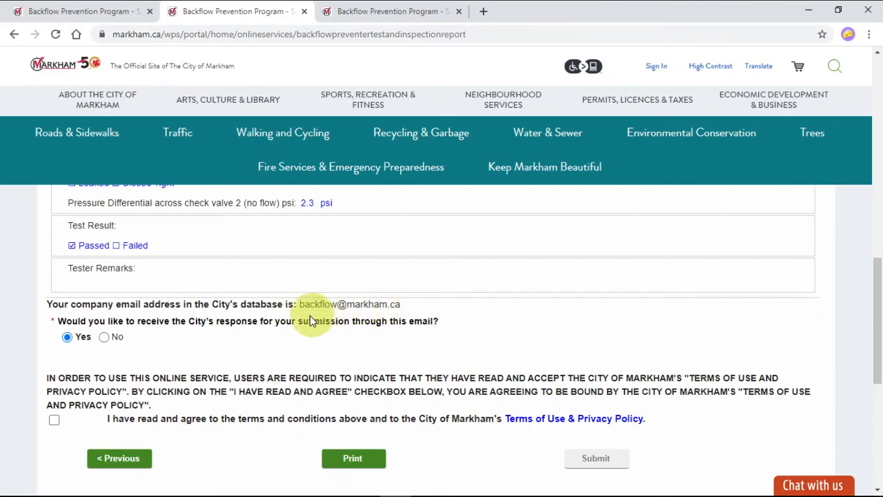
# Step: Choose No for the City's response through the company email, provide an alternative email, and submit the report with the Terms of Use & Privacy Policy accepted
pyautogui.click(102, 336)
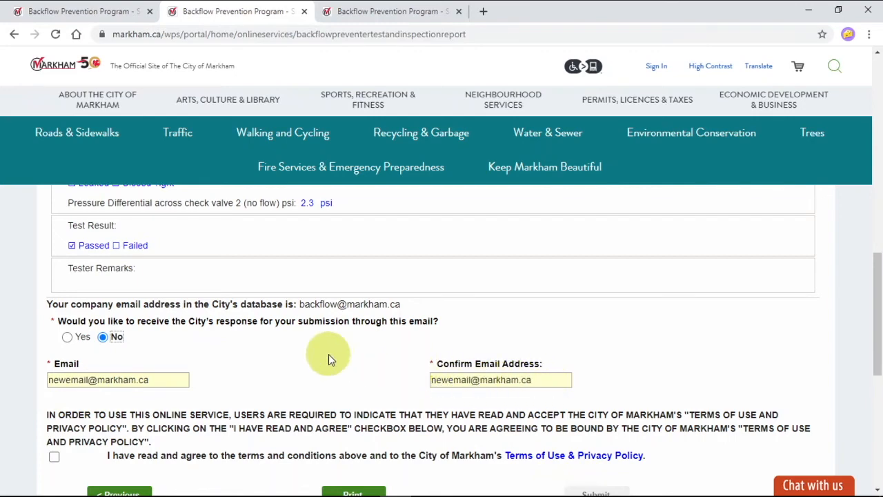
pyautogui.scroll(-2, 329, 355)
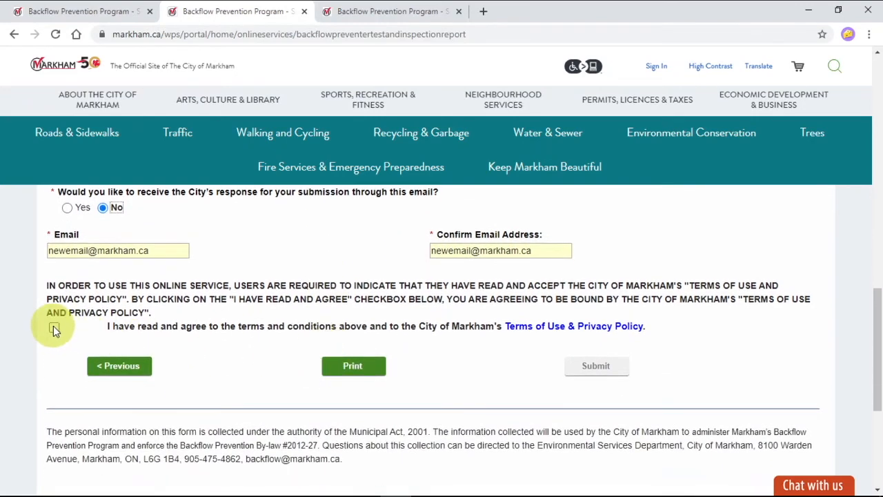
pyautogui.click(53, 328)
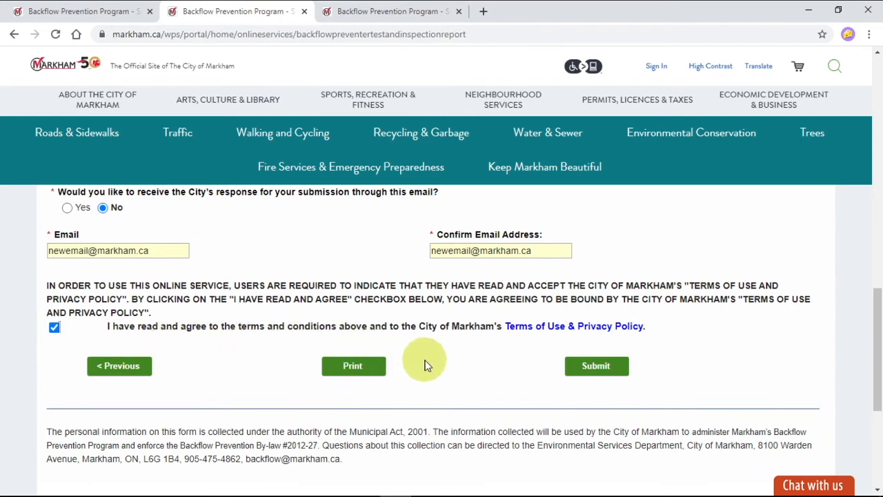
pyautogui.click(592, 374)
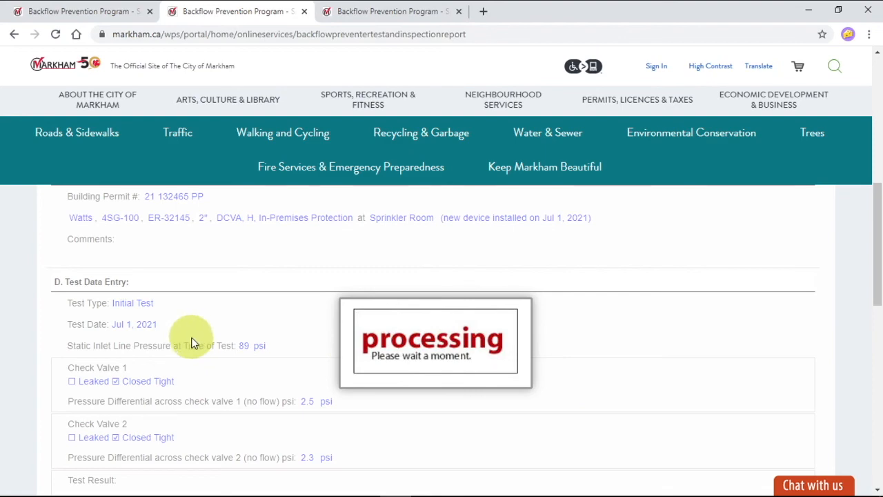
# Step: Examine the submission receipt and its options for another testing report, another facility, logging out or returning to the home page
pyautogui.scroll(-2, 188, 327)
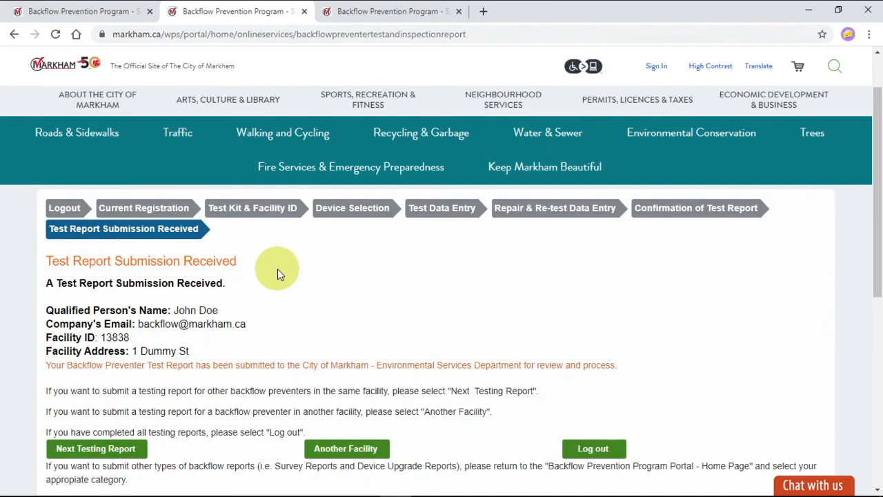
pyautogui.scroll(-1, 180, 358)
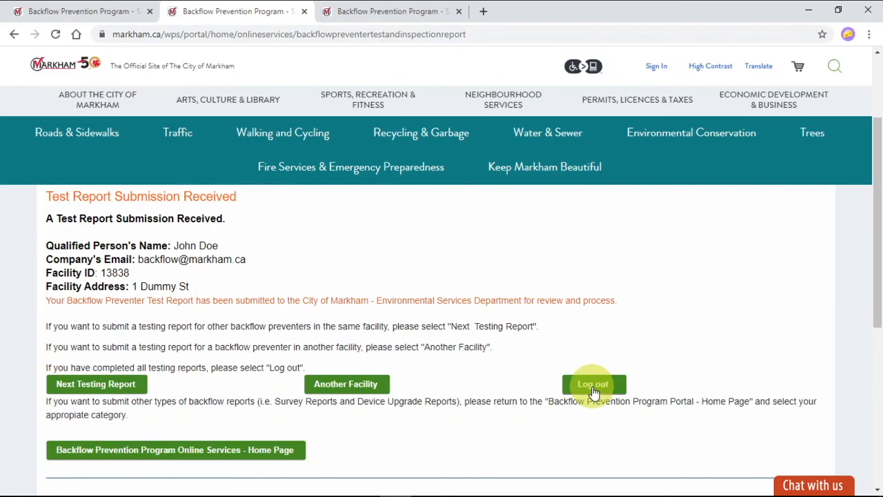
pyautogui.scroll(-2, 593, 392)
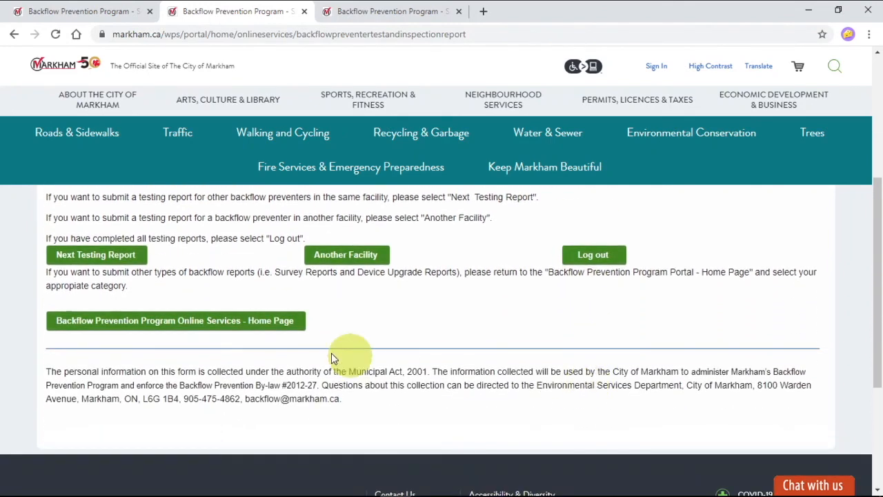